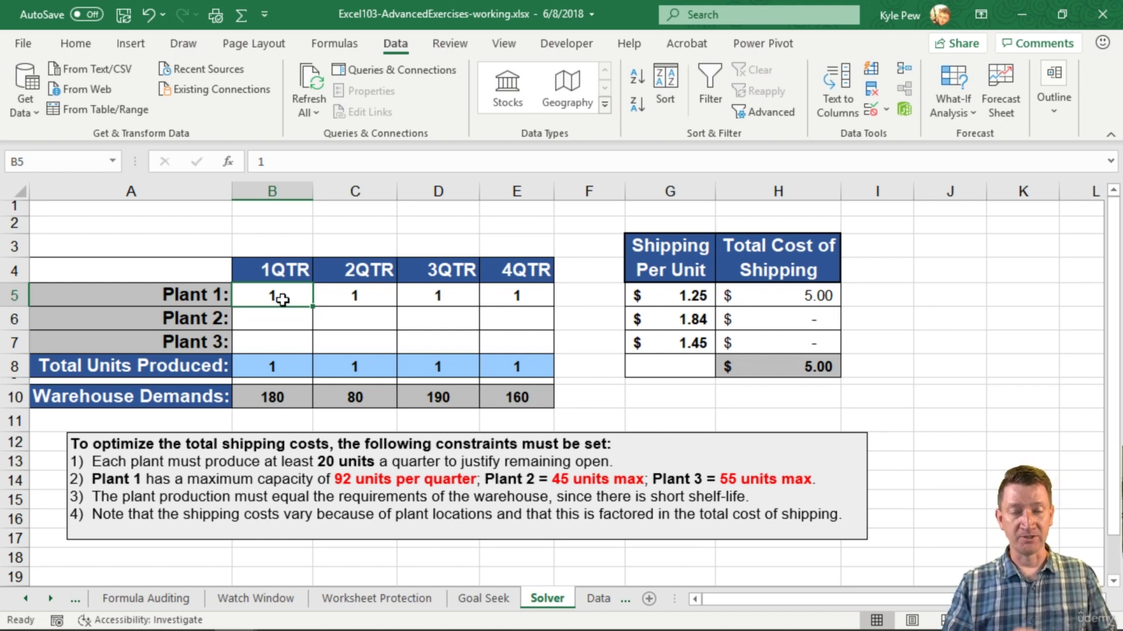
# Step: Review the Goal Seek sheet's current payment formula along with its mortgage amount and interest rate inputs
pyautogui.click(486, 599)
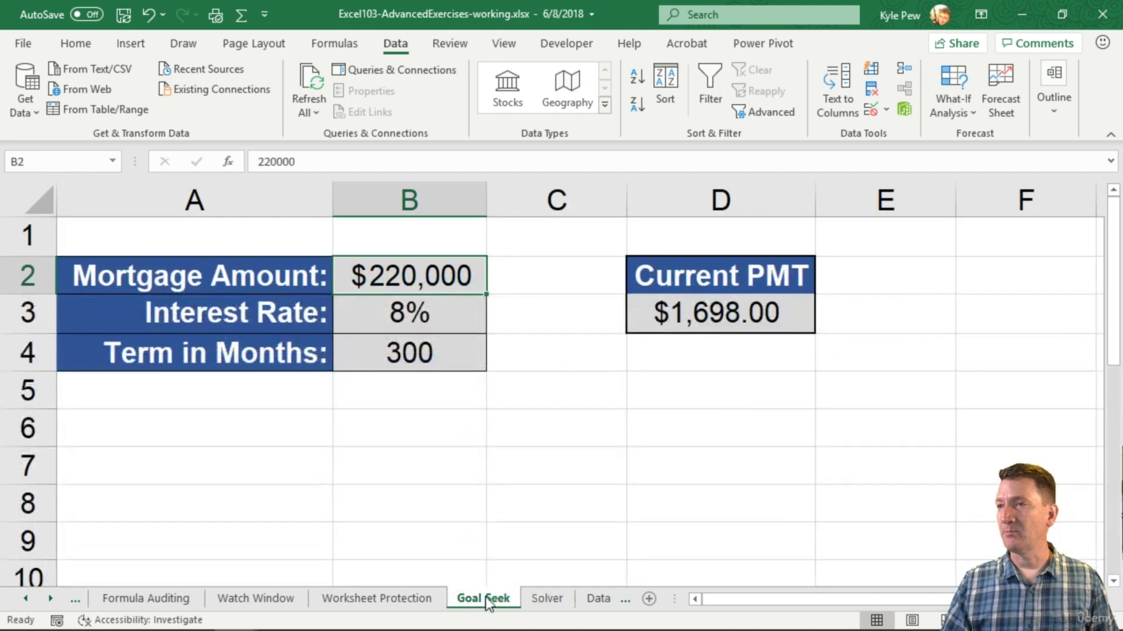
pyautogui.click(659, 319)
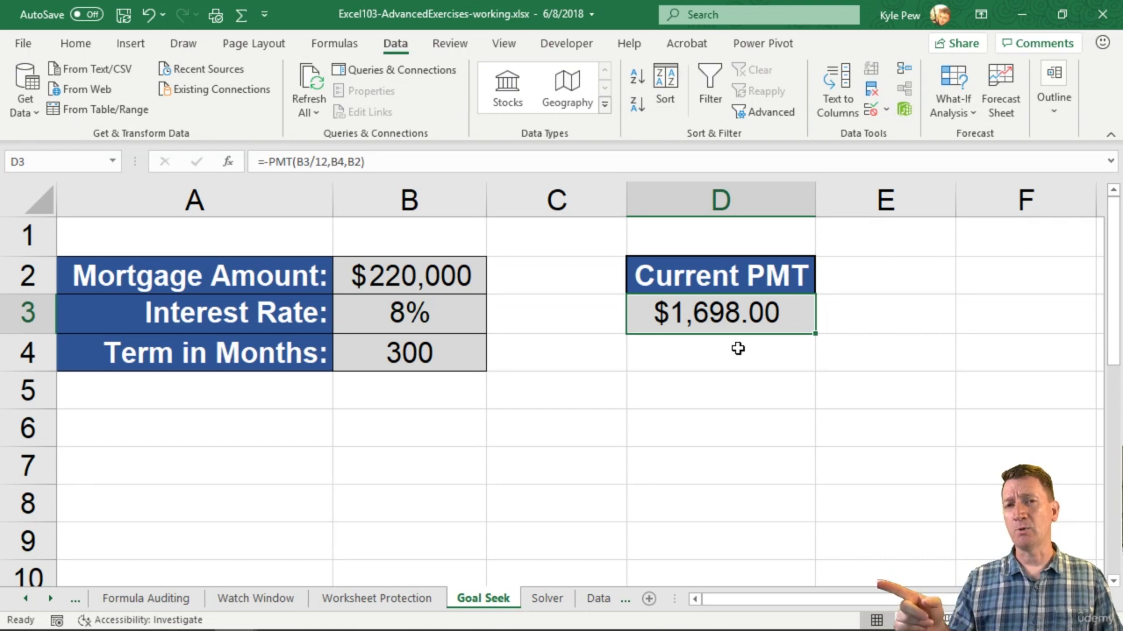
pyautogui.click(409, 277)
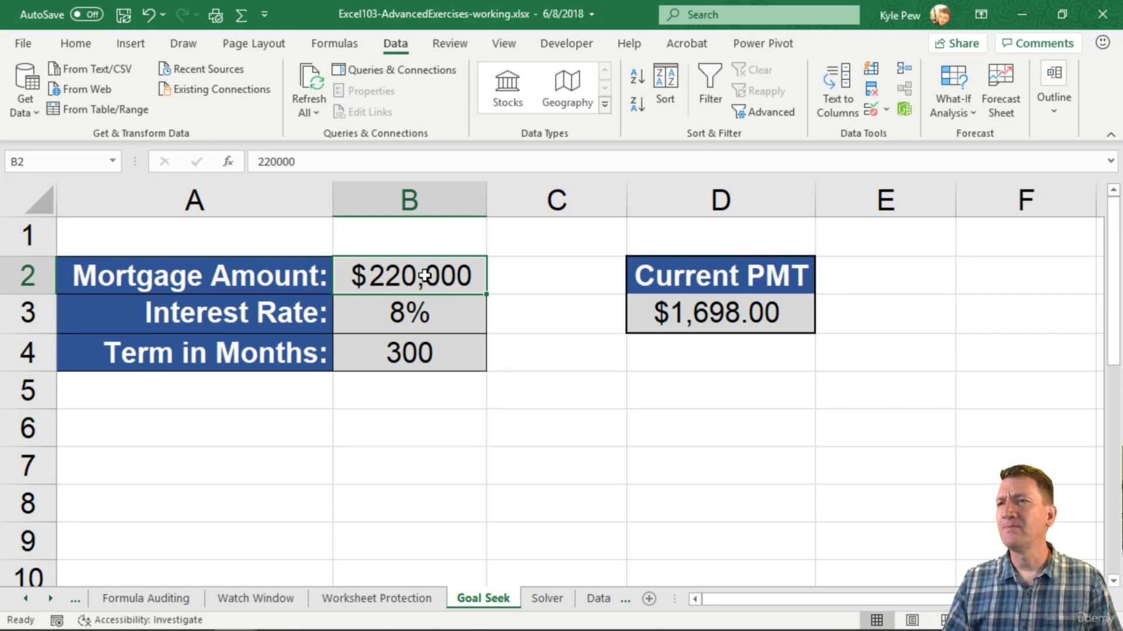
pyautogui.click(425, 314)
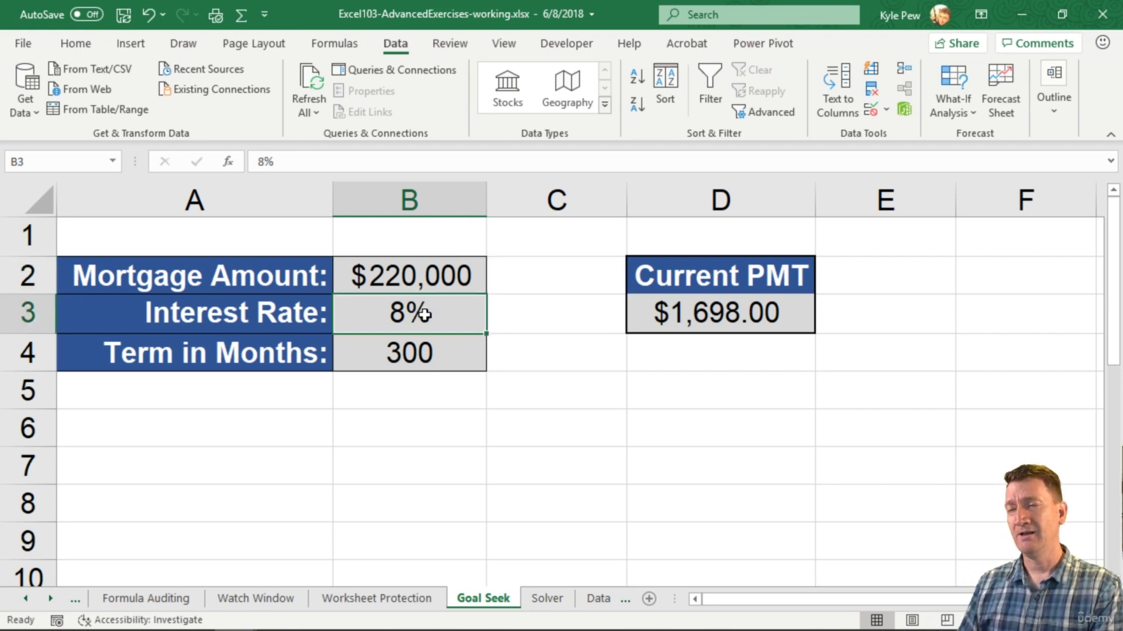
pyautogui.press('Up')
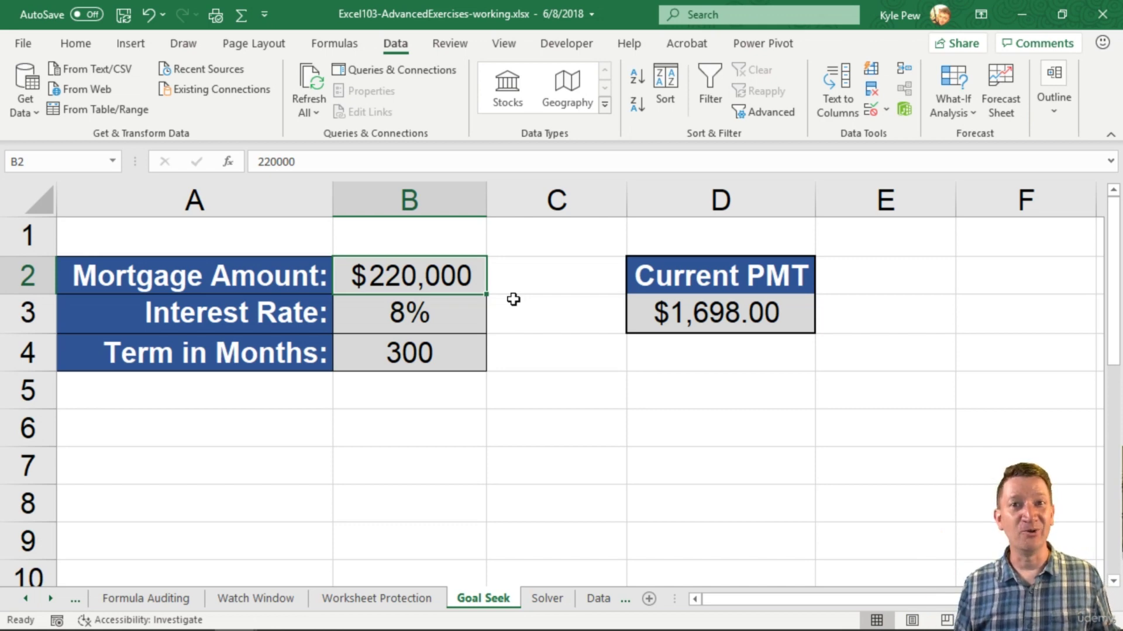
# Step: On the Solver sheet, examine the total shipping cost formula in H8 and the quarterly plant production range B5:E7
pyautogui.click(547, 599)
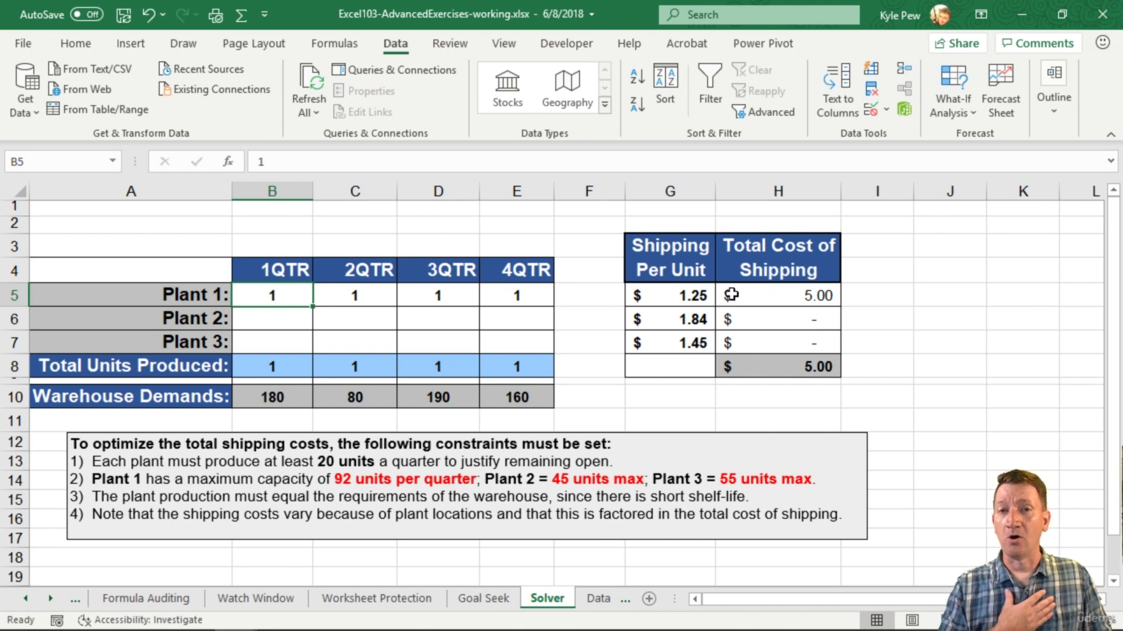
pyautogui.click(781, 372)
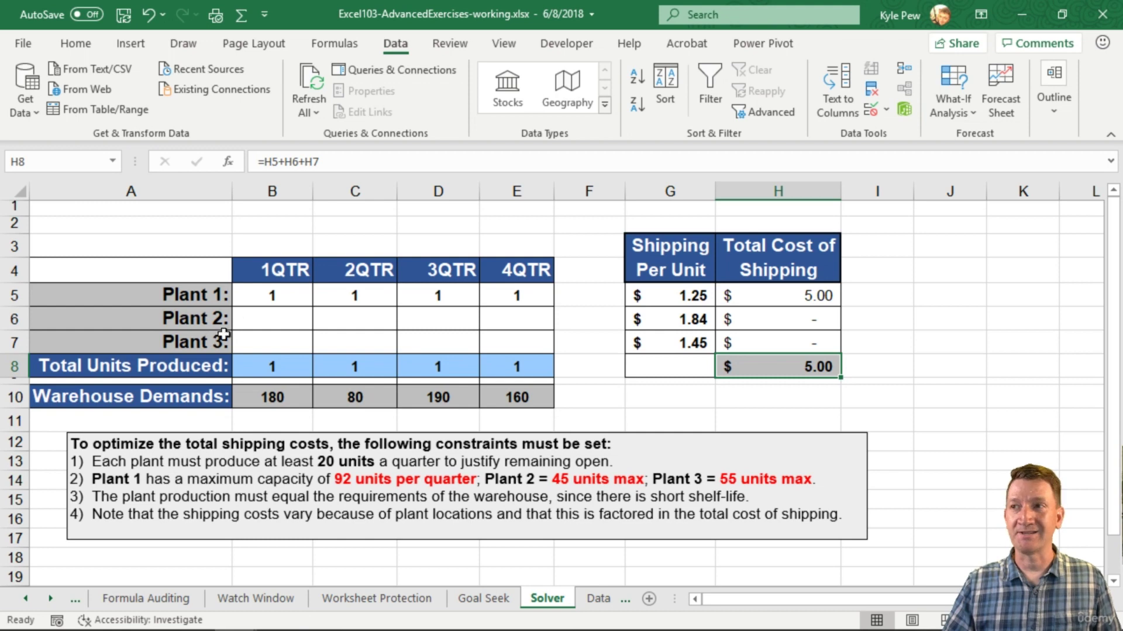
pyautogui.moveTo(255, 294); pyautogui.dragTo(515, 332)
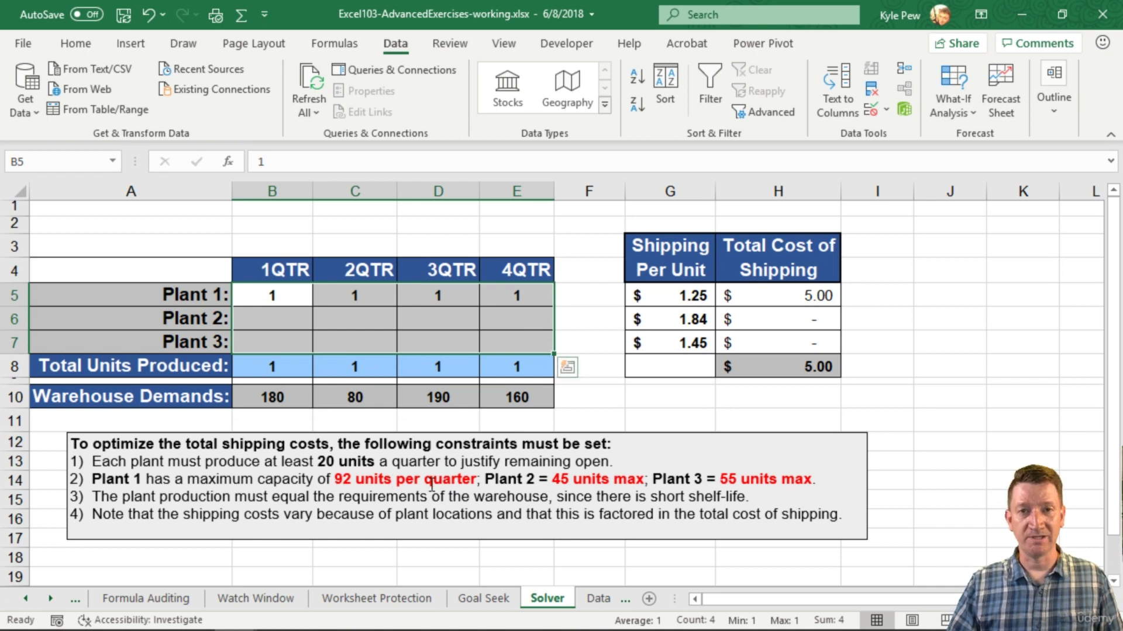
pyautogui.click(289, 294)
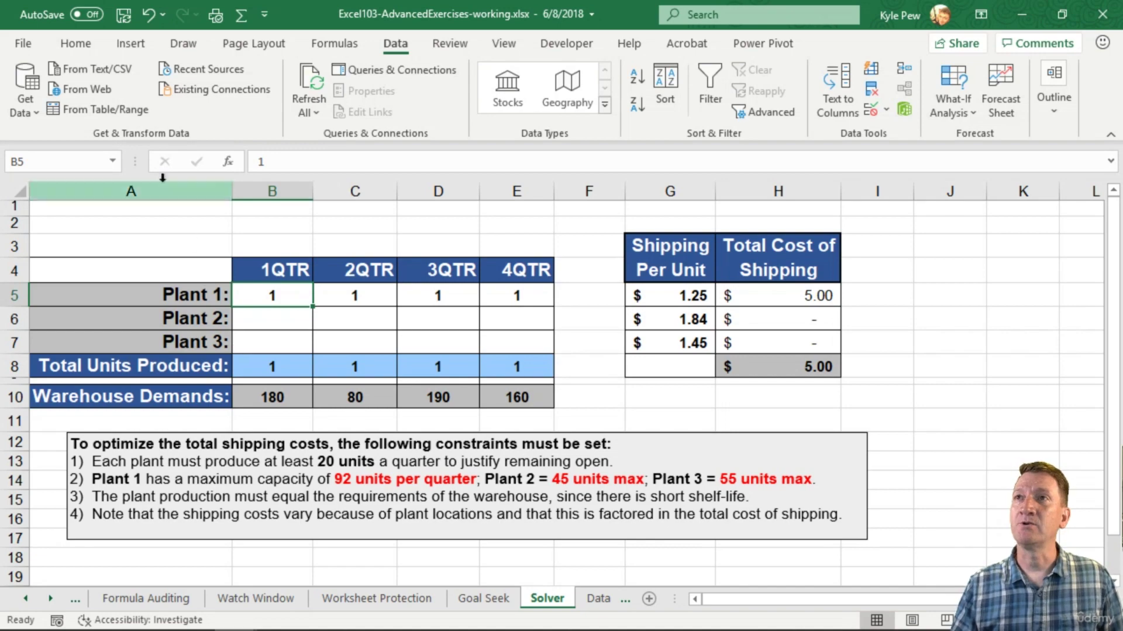
# Step: Enable the Solver Add-in through the Excel add-ins options
pyautogui.click(23, 45)
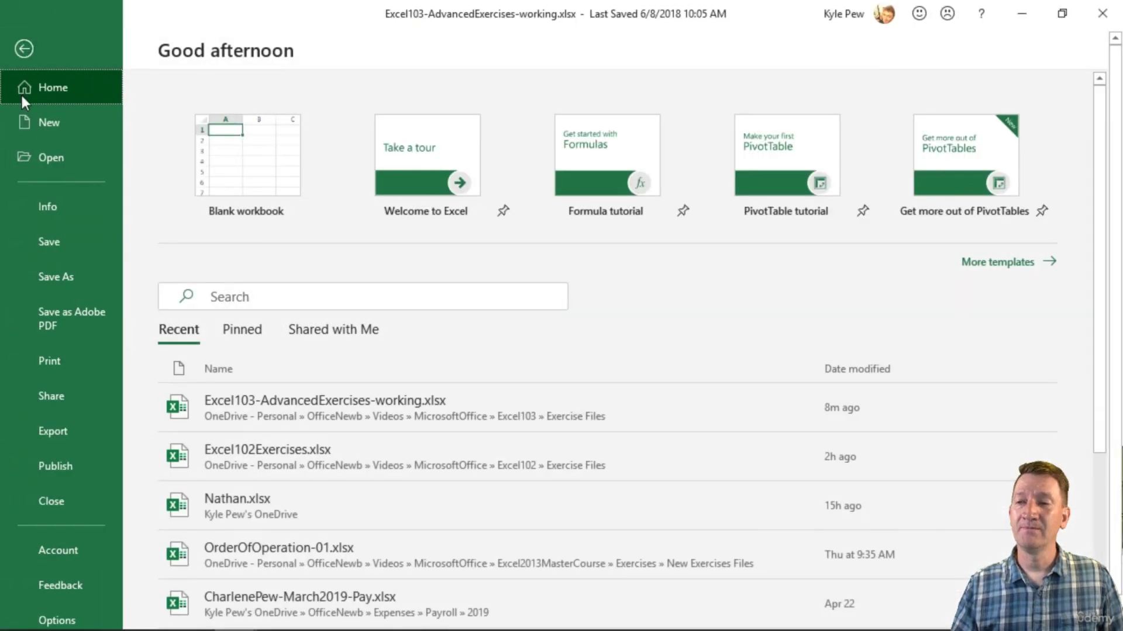
pyautogui.click(68, 620)
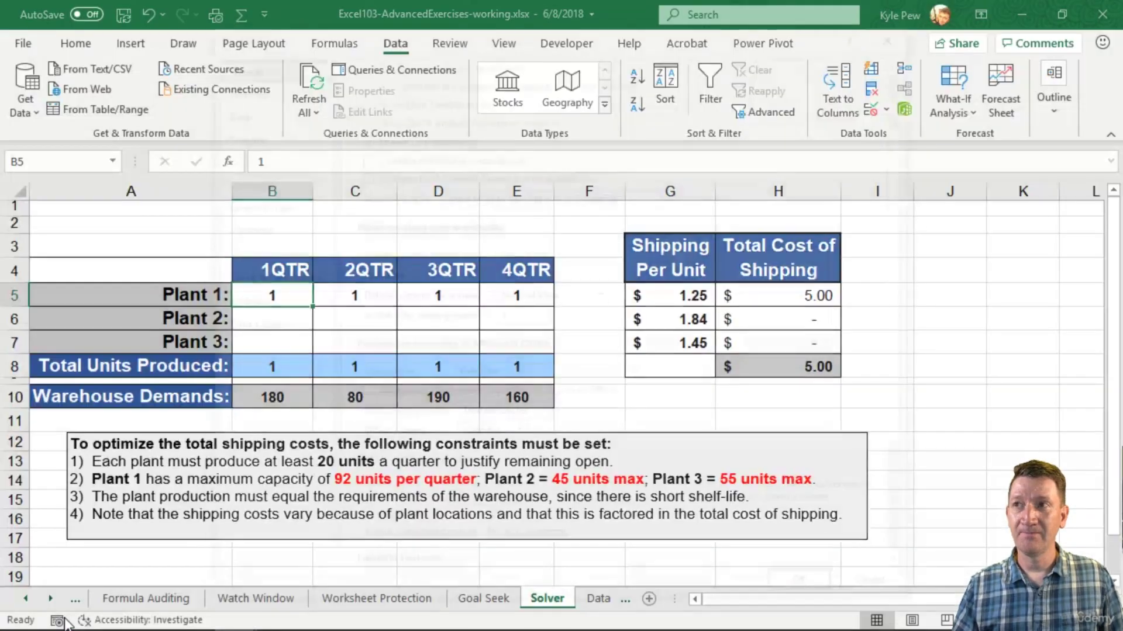
pyautogui.moveTo(291, 30); pyautogui.dragTo(246, 26)
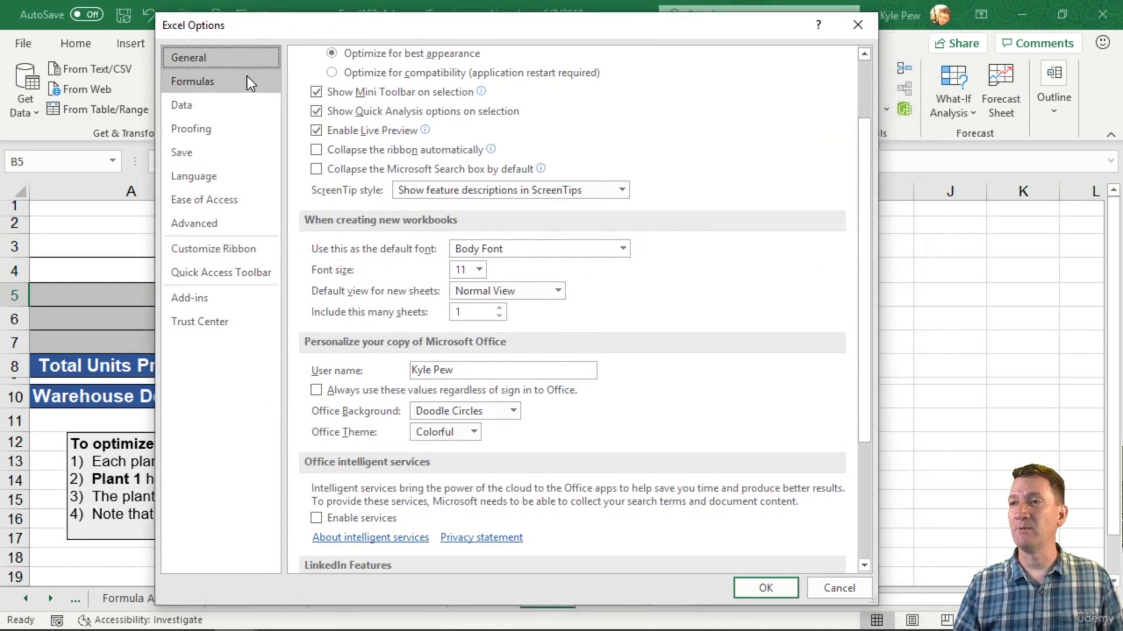
pyautogui.click(197, 296)
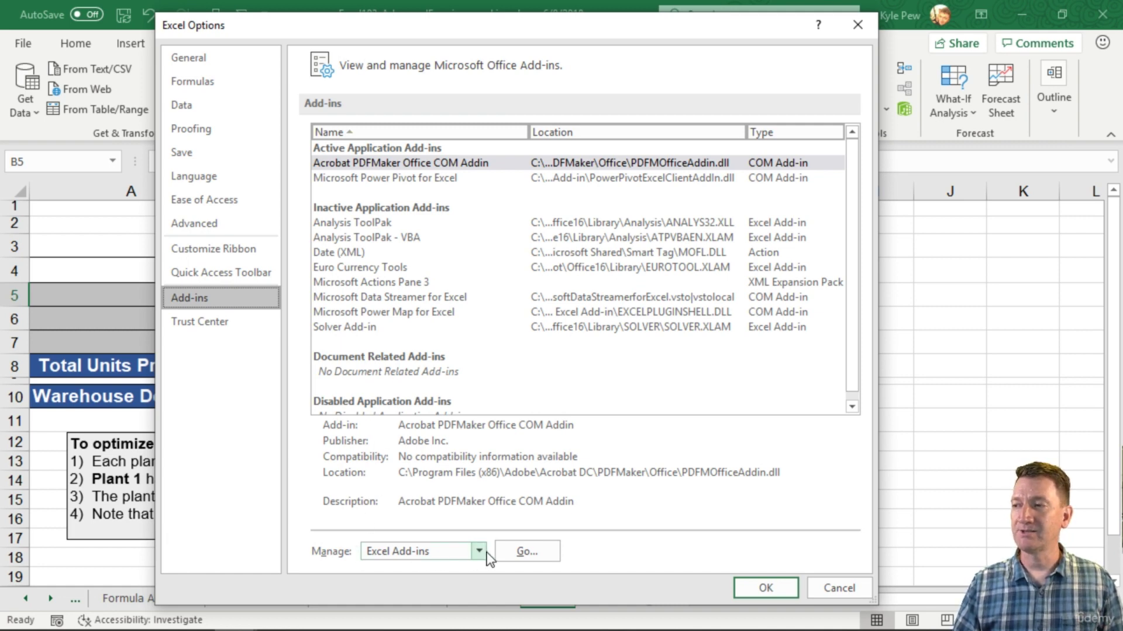
pyautogui.click(522, 552)
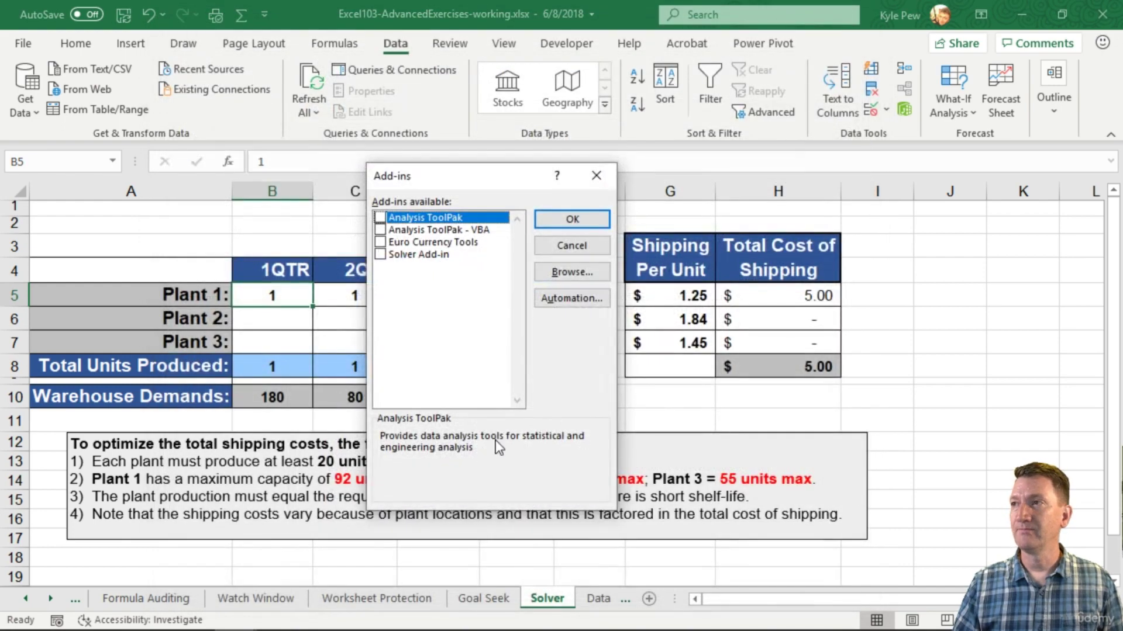
pyautogui.click(380, 254)
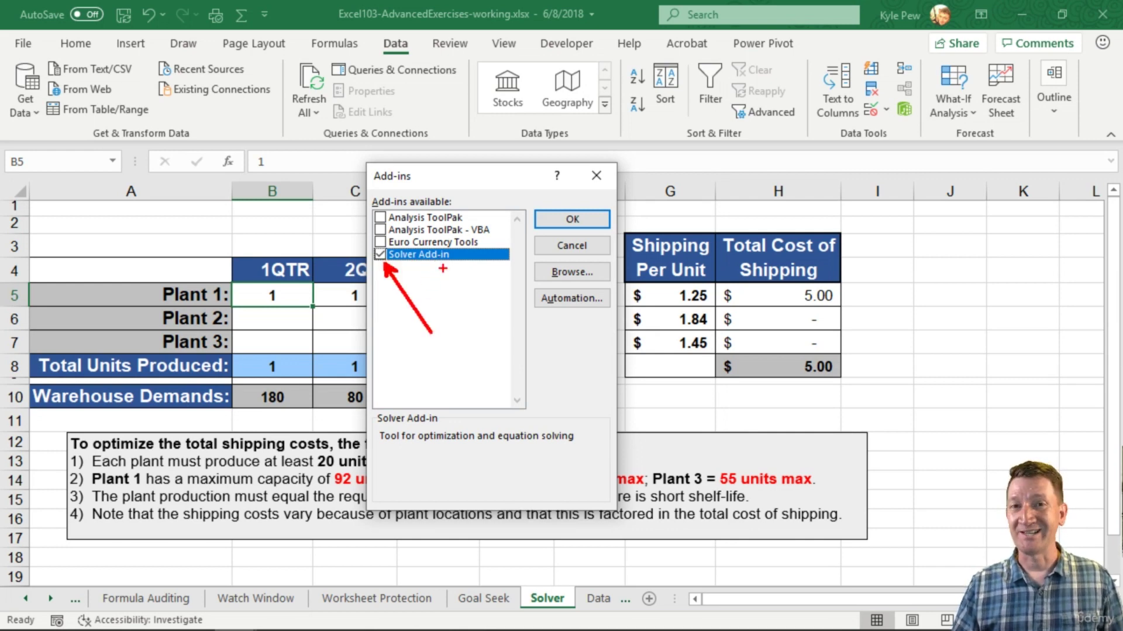
pyautogui.click(570, 220)
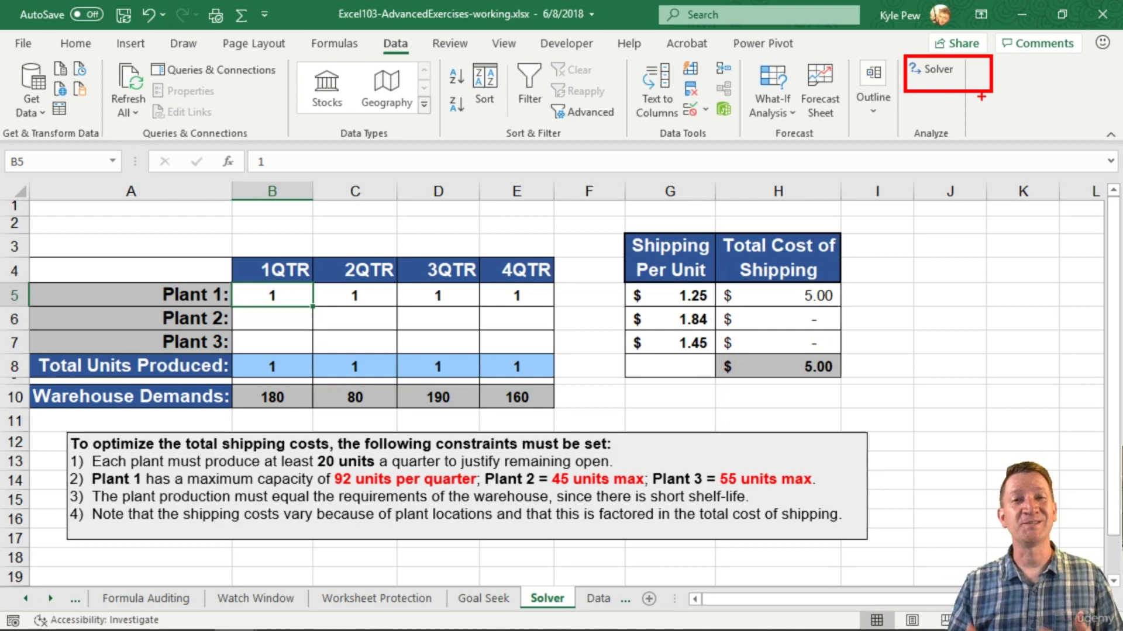
pyautogui.press('Escape')
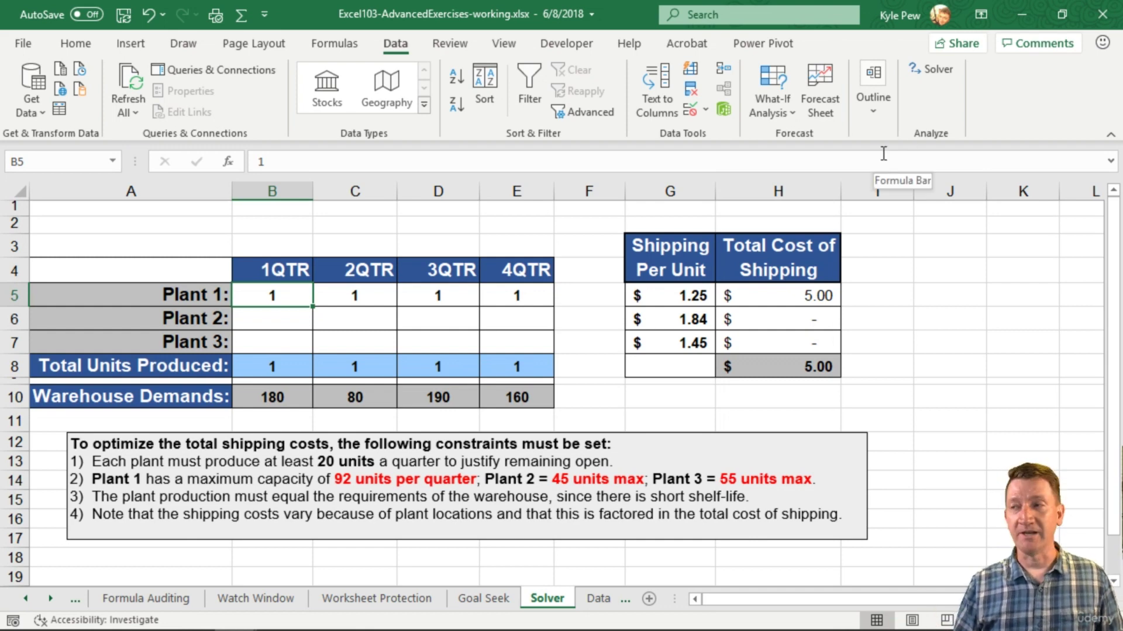
# Step: Open Solver and set its changing variable cells to the quarterly production of all three plants, B5:E7
pyautogui.click(934, 73)
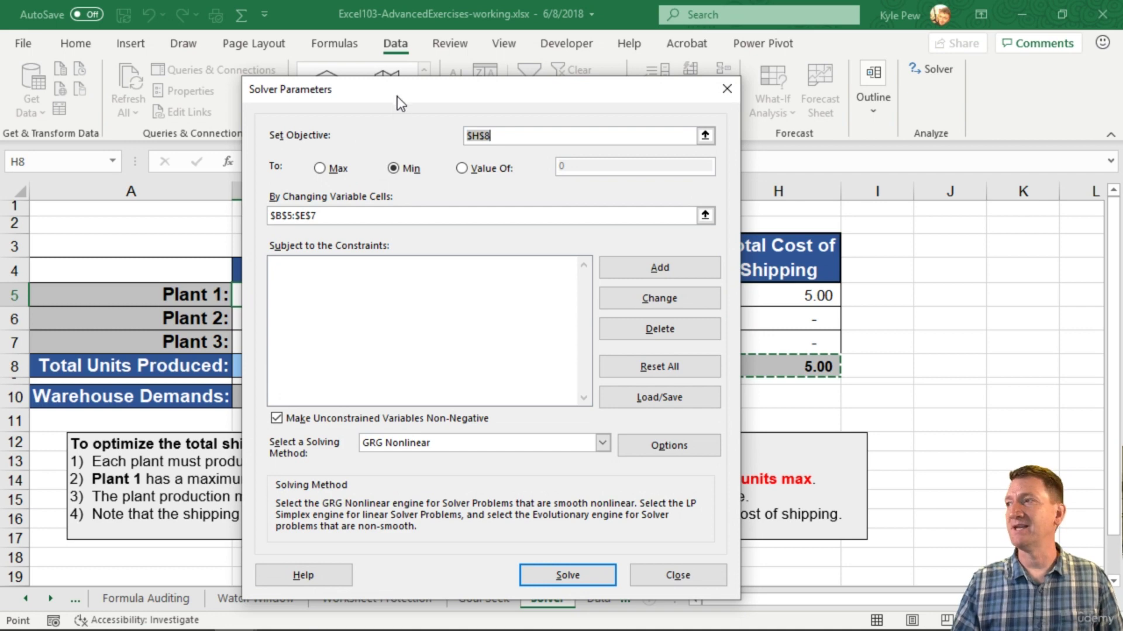
pyautogui.moveTo(398, 97); pyautogui.dragTo(276, 88)
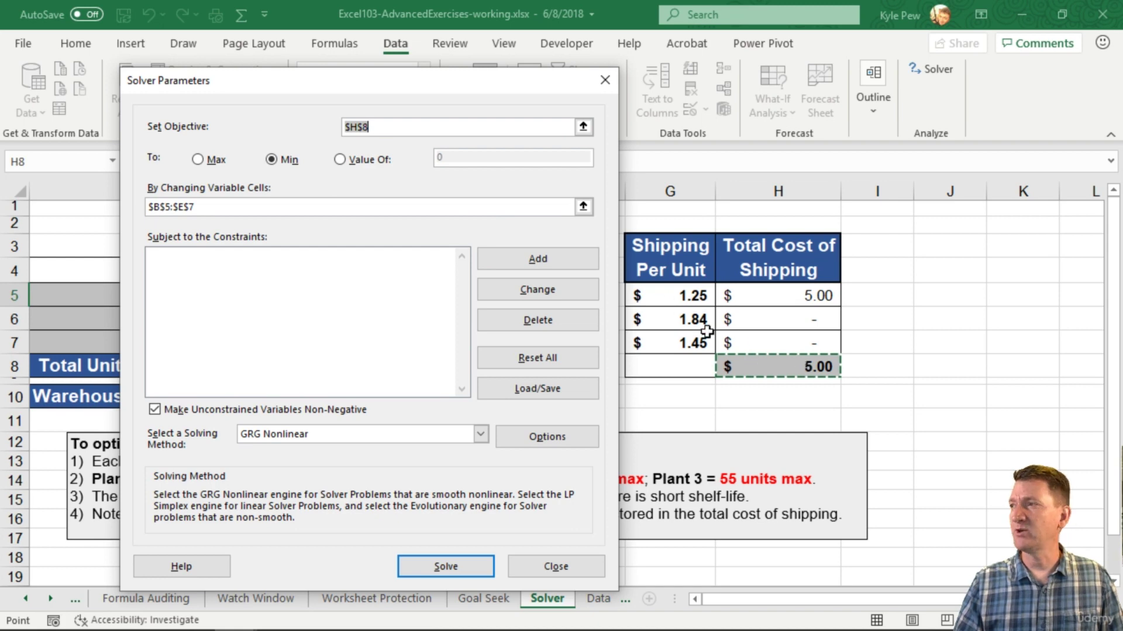
pyautogui.moveTo(367, 87); pyautogui.dragTo(382, 139)
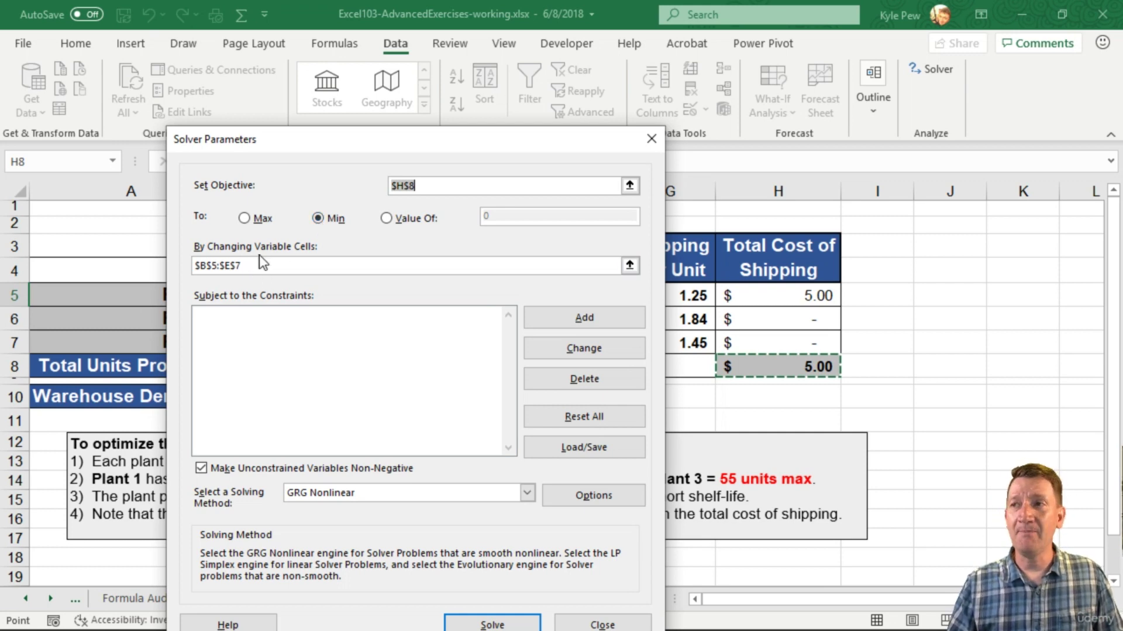
pyautogui.click(201, 266)
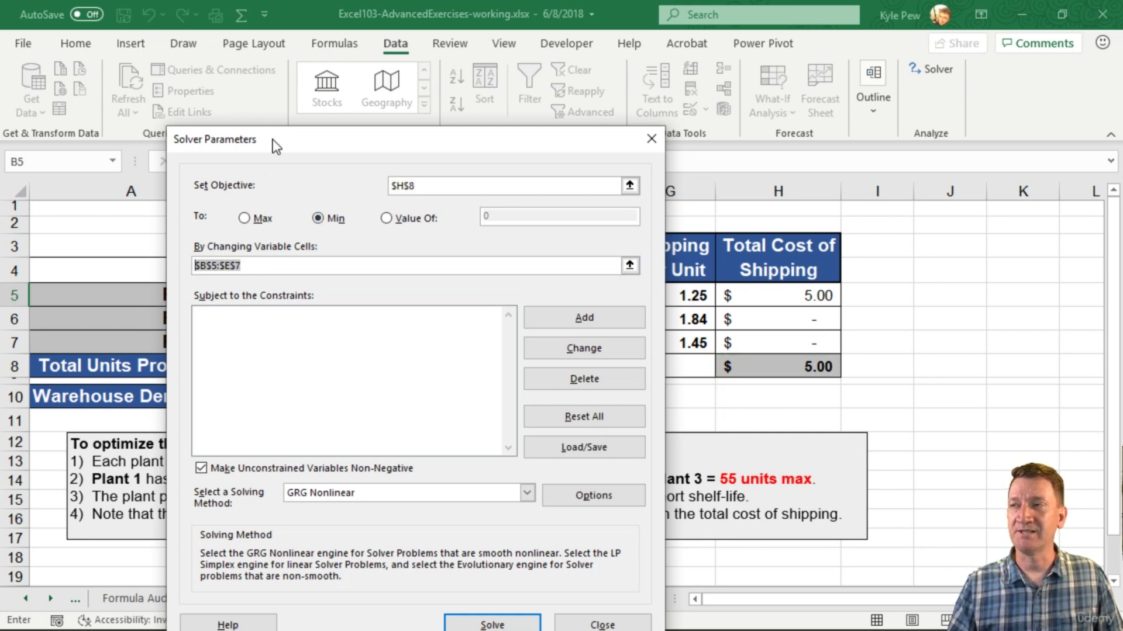
pyautogui.moveTo(278, 143); pyautogui.dragTo(682, 216)
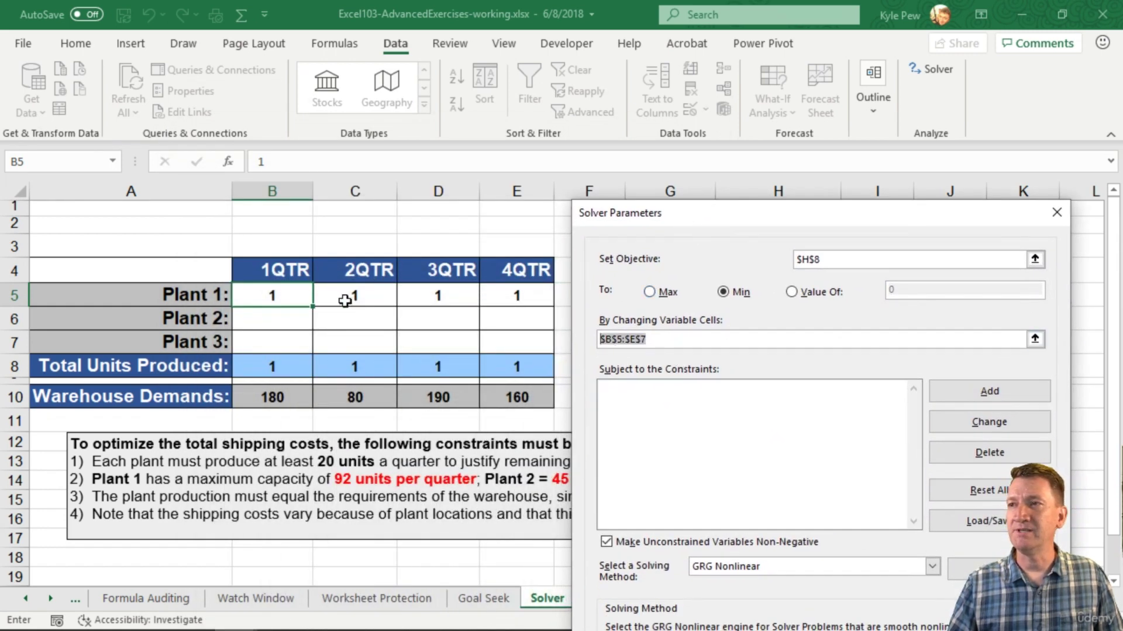
pyautogui.moveTo(284, 297); pyautogui.dragTo(513, 349)
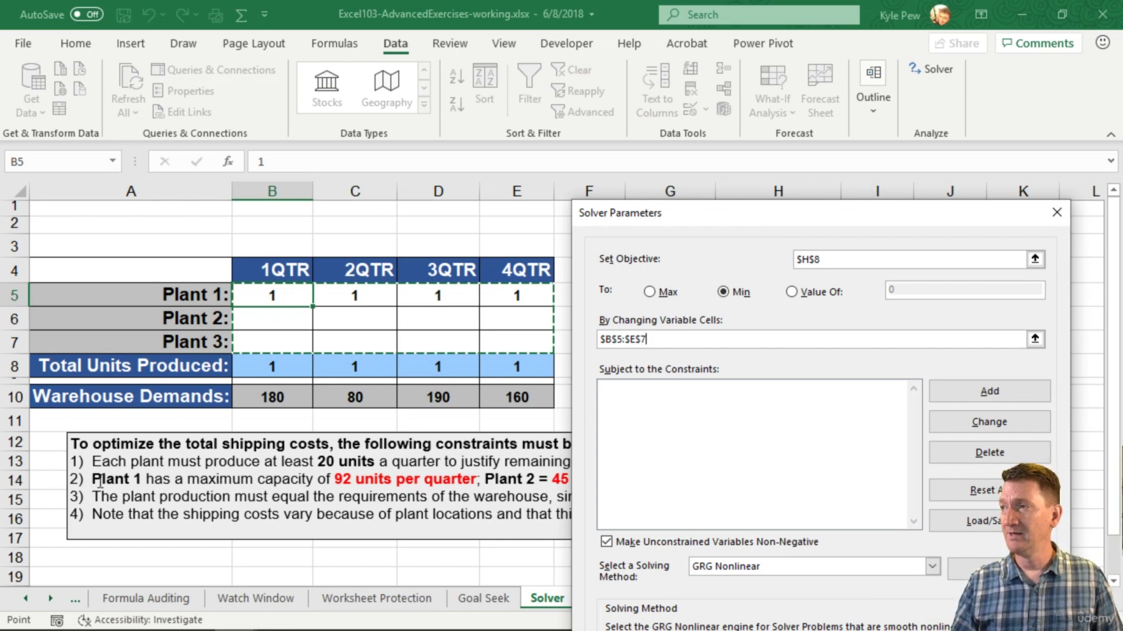
# Step: Add a Solver constraint requiring all plant production cells B5:E7 to be >= 20
pyautogui.moveTo(597, 219); pyautogui.dragTo(686, 110)
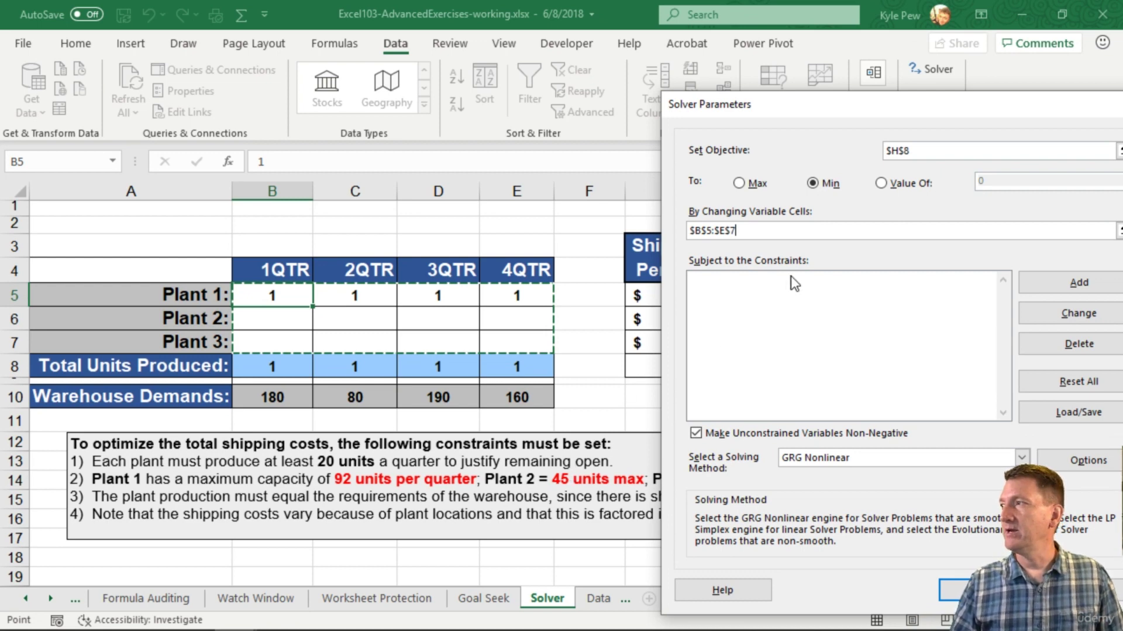
pyautogui.moveTo(833, 104); pyautogui.dragTo(737, 87)
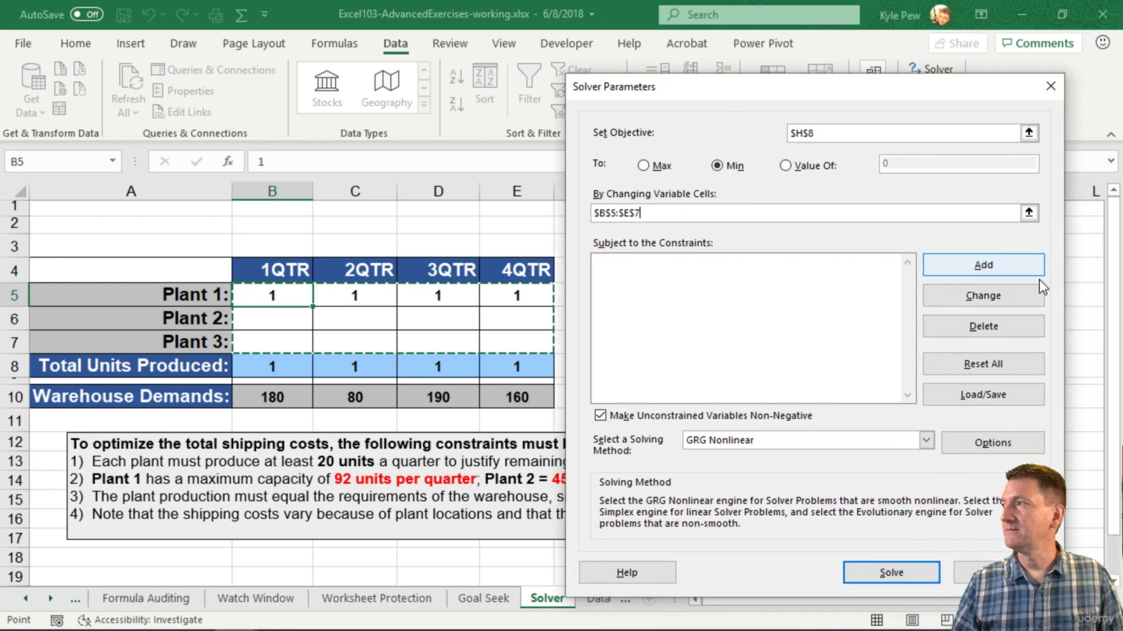
pyautogui.click(984, 270)
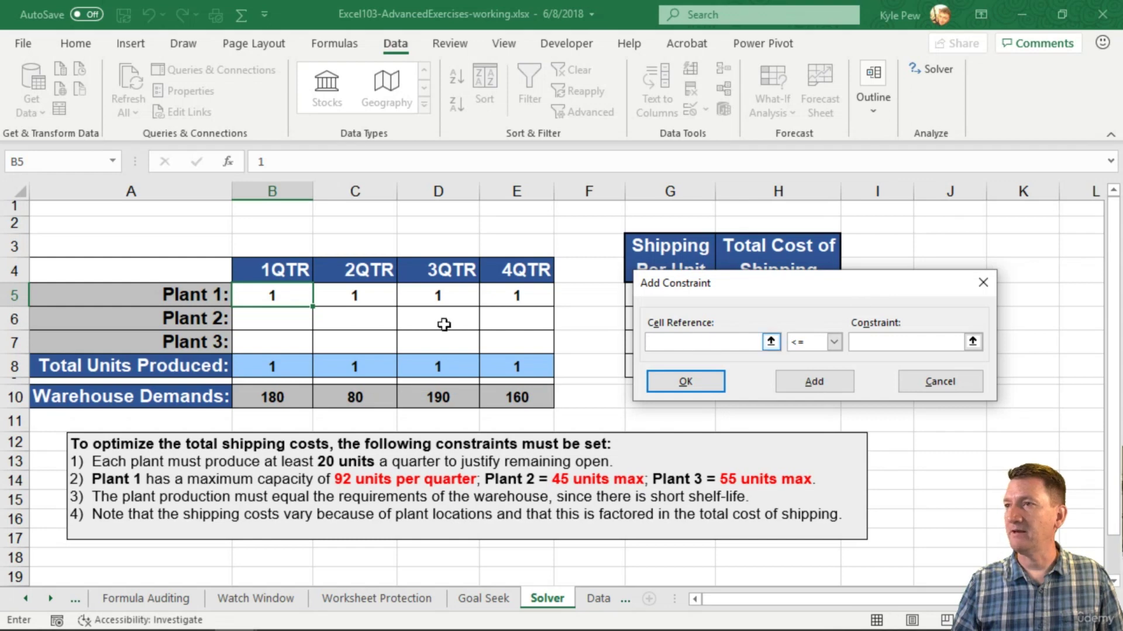
pyautogui.click(294, 298)
pyautogui.moveTo(295, 299); pyautogui.dragTo(501, 336)
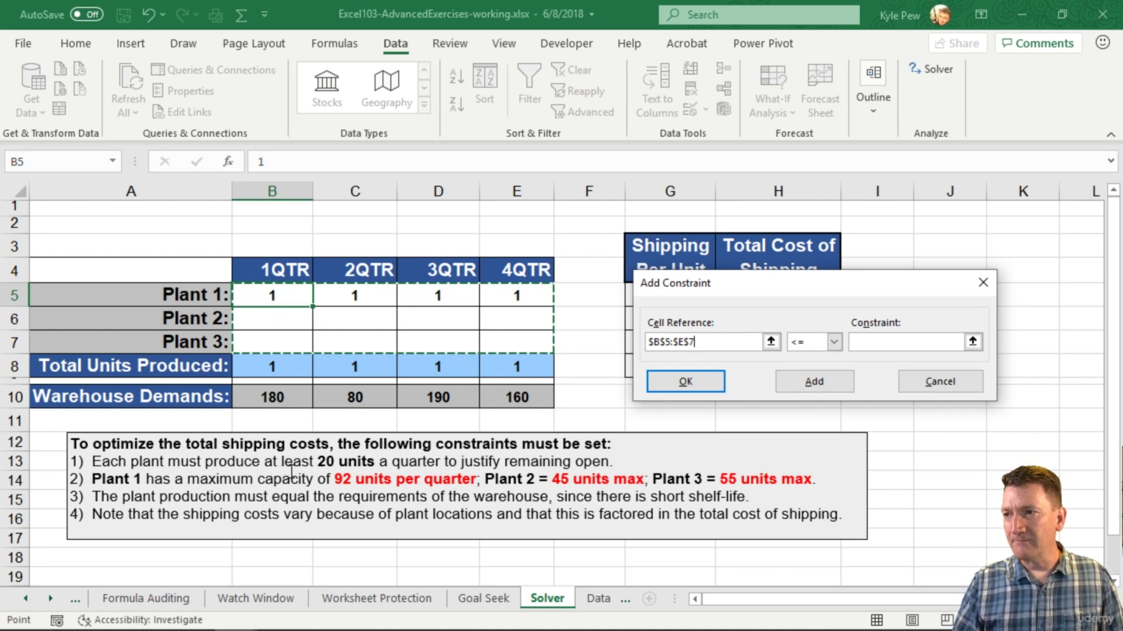
pyautogui.click(833, 342)
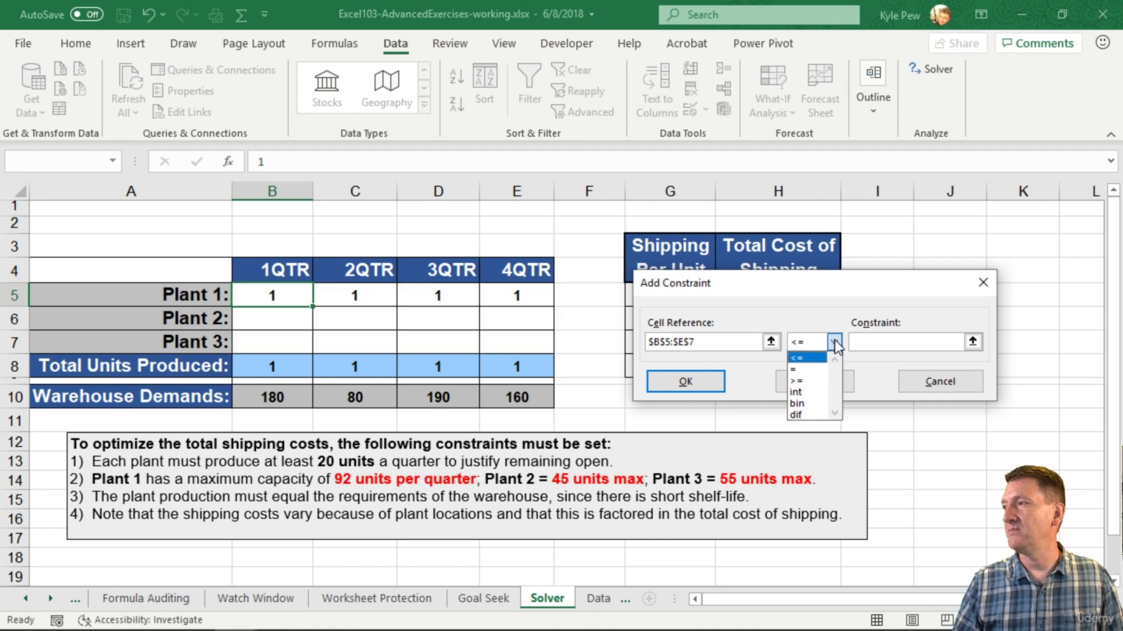
pyautogui.click(802, 380)
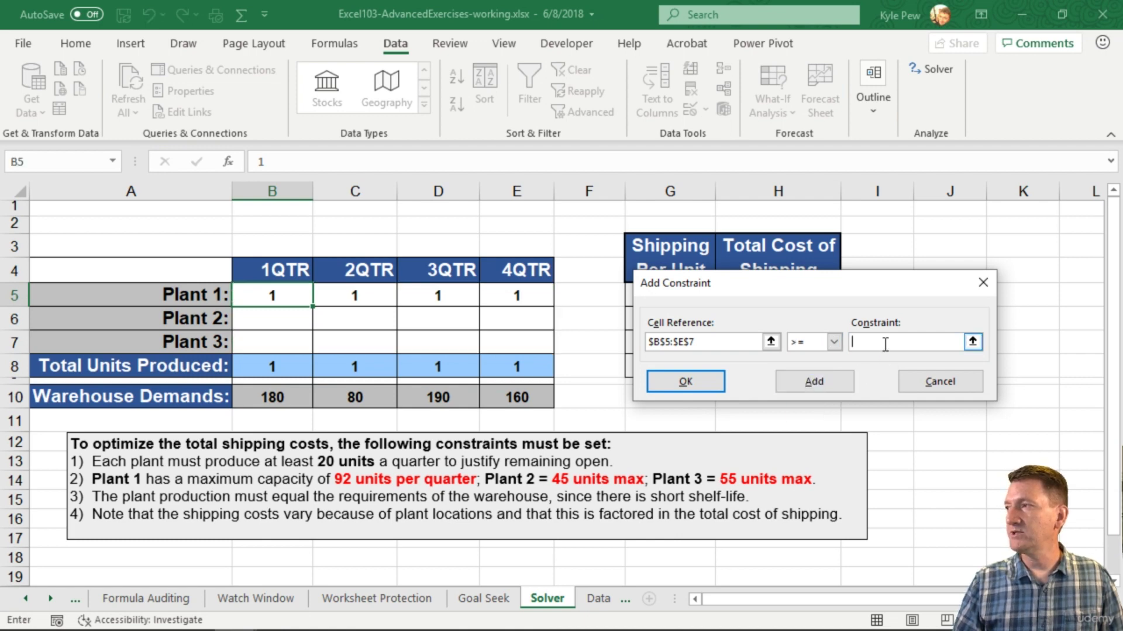
pyautogui.write('20')
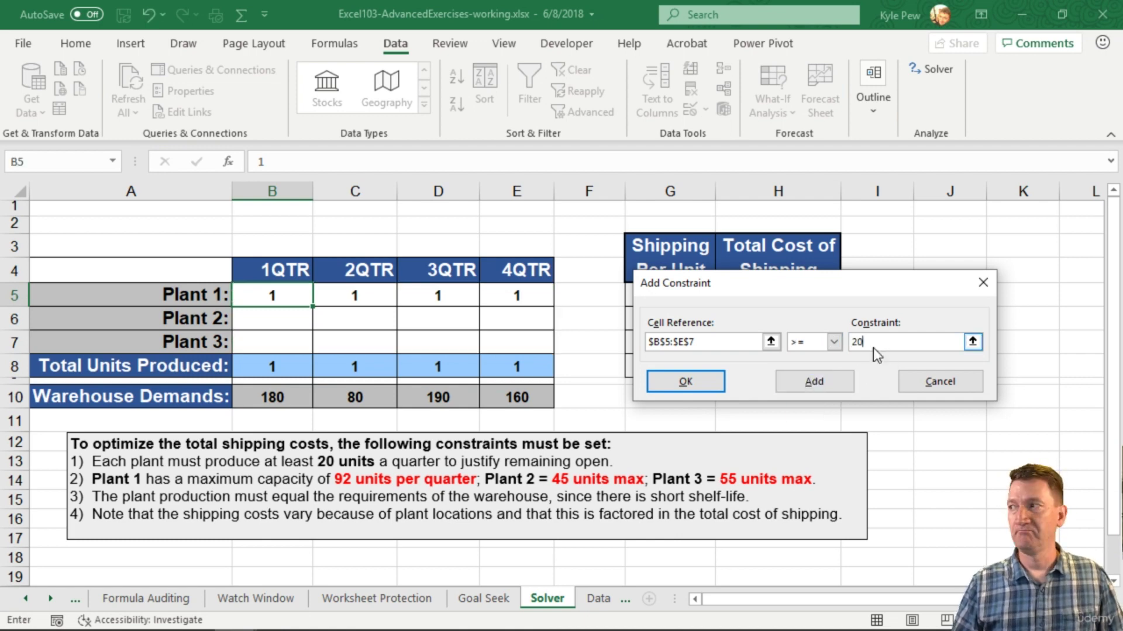
pyautogui.click(811, 383)
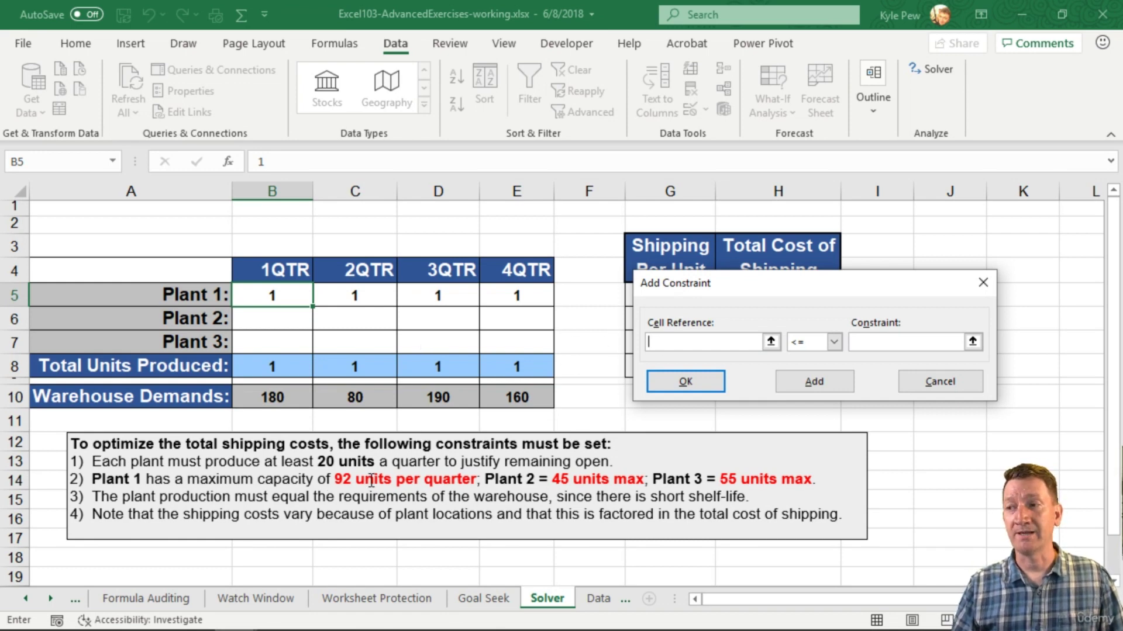
# Step: Add a Solver constraint limiting Plant 1's quarterly production, B5:E5, to <= 92
pyautogui.click(253, 292)
pyautogui.moveTo(252, 292); pyautogui.dragTo(521, 299)
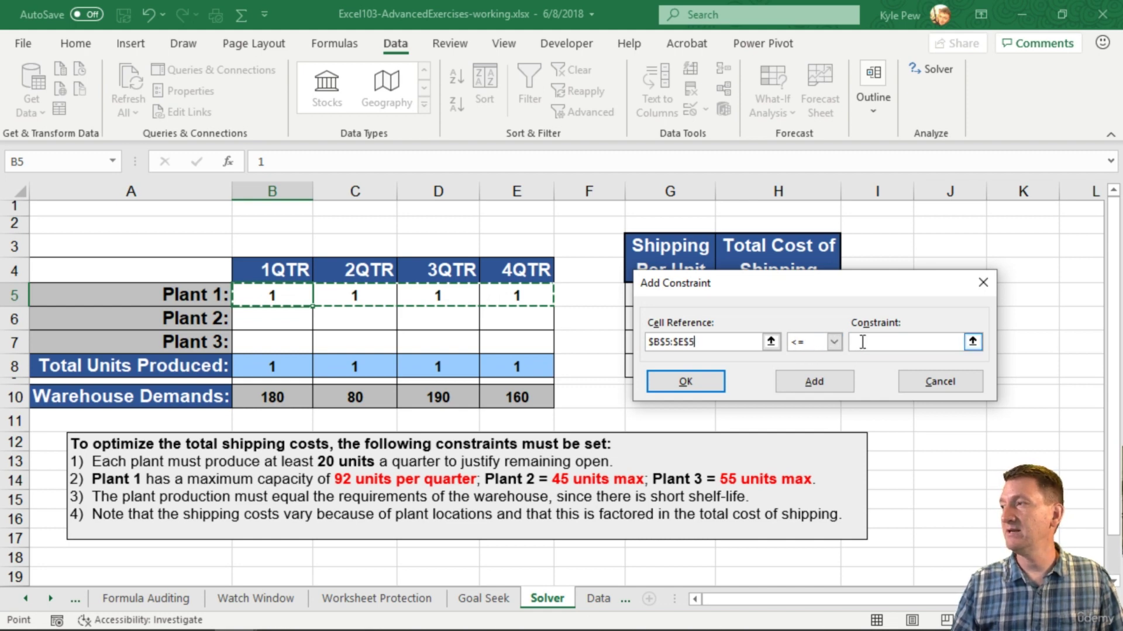
pyautogui.click(908, 342)
pyautogui.write('92')
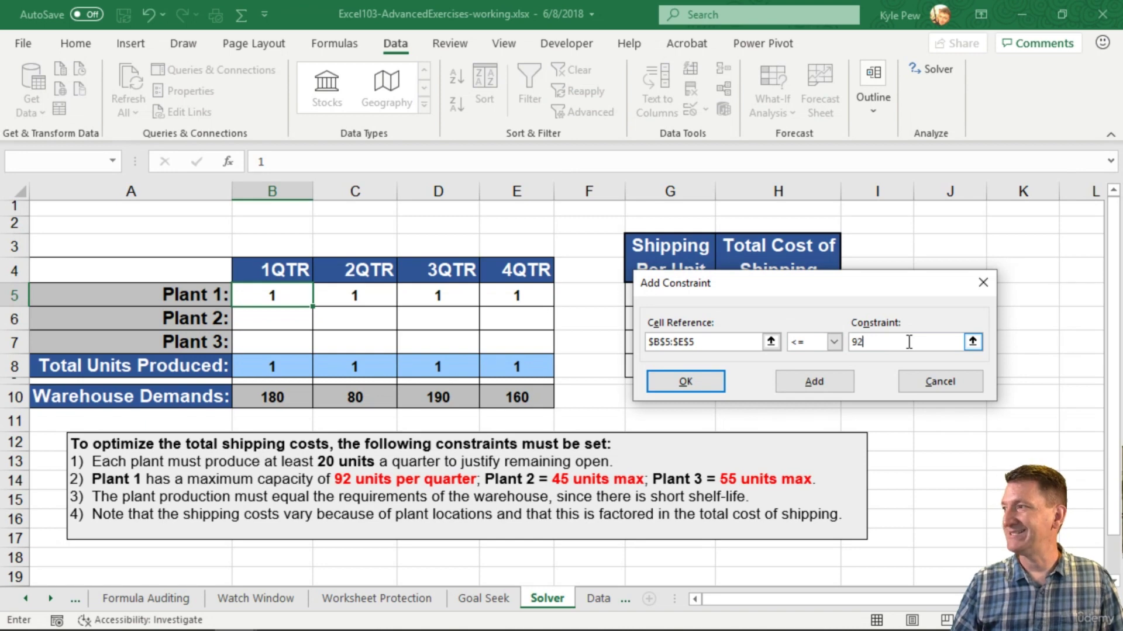
pyautogui.click(819, 382)
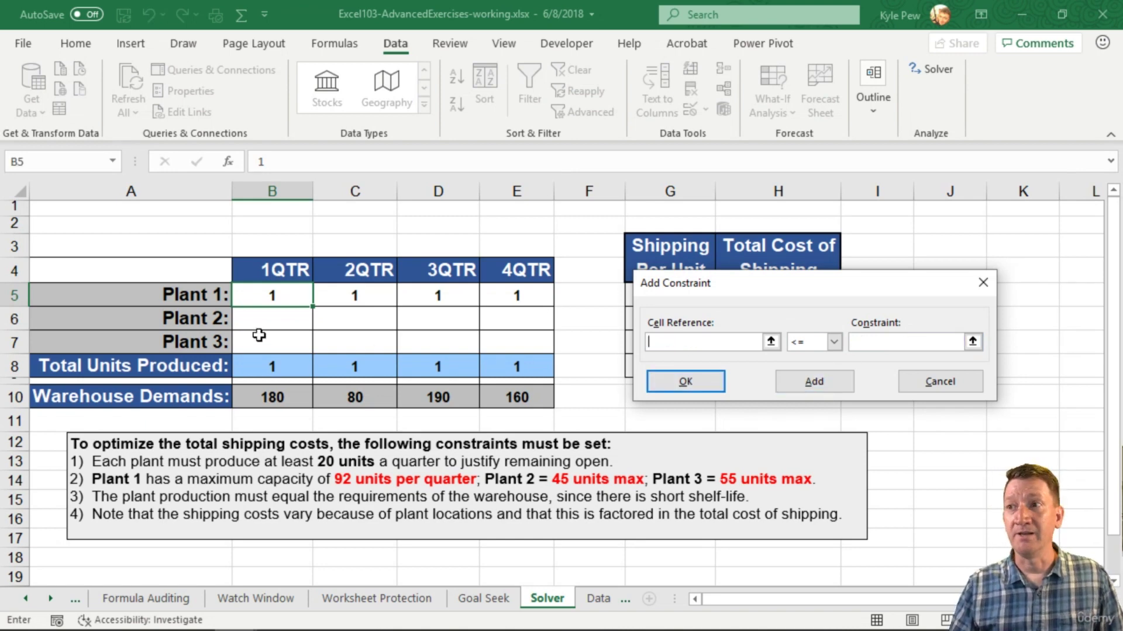
# Step: Add a Solver constraint limiting Plant 2's quarterly production, B6:E6, to <= 45
pyautogui.moveTo(253, 318); pyautogui.dragTo(488, 317)
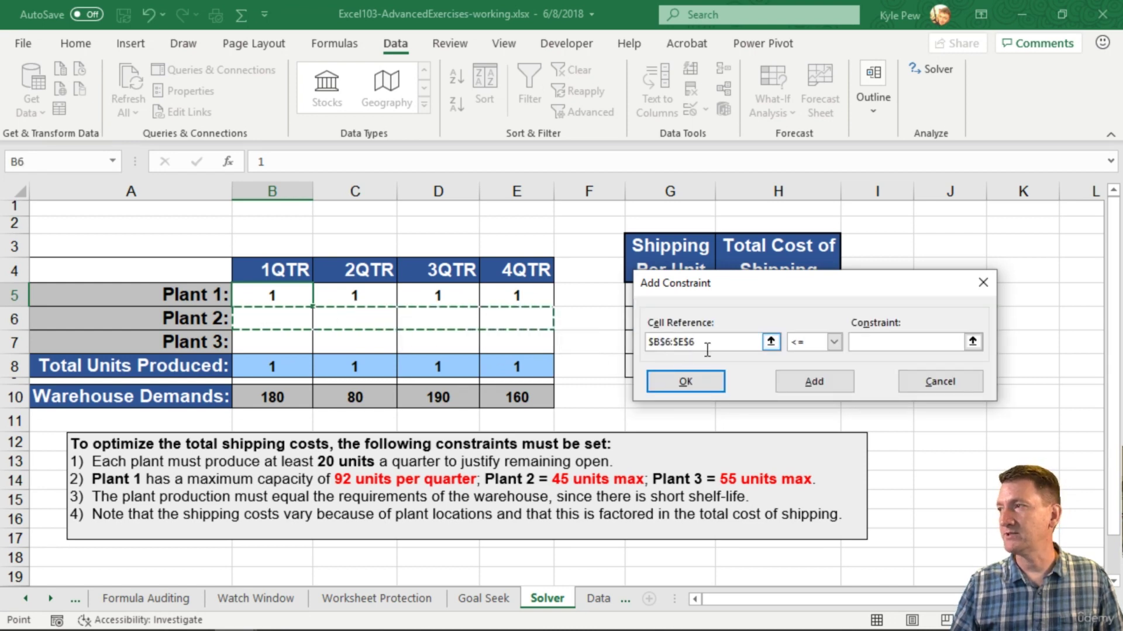
pyautogui.click(872, 343)
pyautogui.write('45')
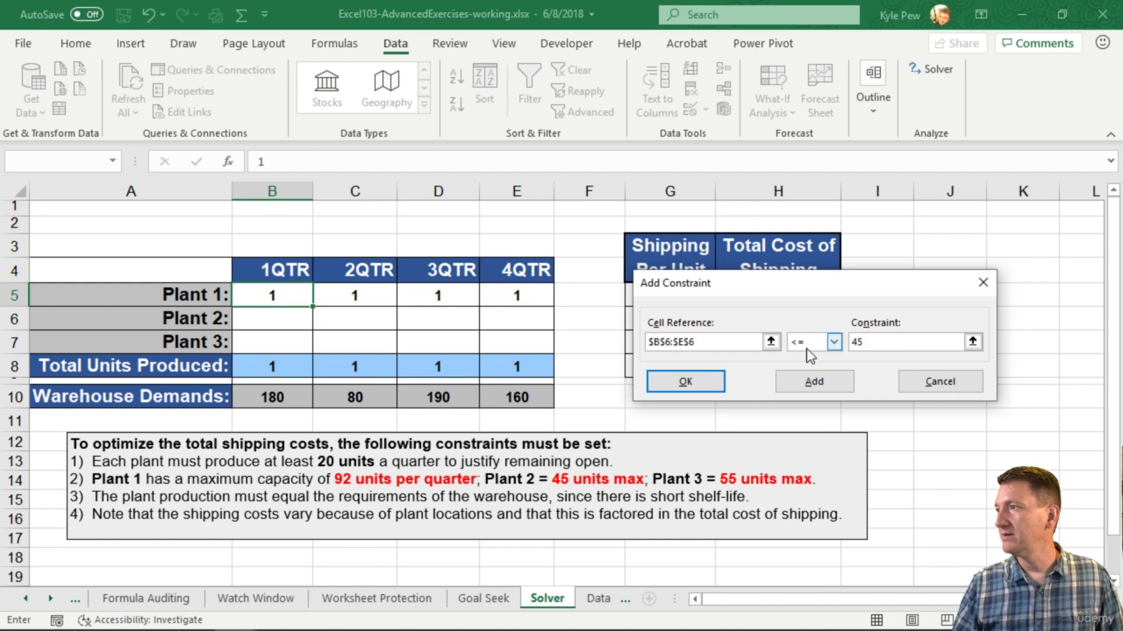
pyautogui.click(795, 383)
# Step: Add a Solver constraint limiting Plant 3's quarterly production, B7:E7, to <= 55
pyautogui.moveTo(265, 344); pyautogui.dragTo(489, 343)
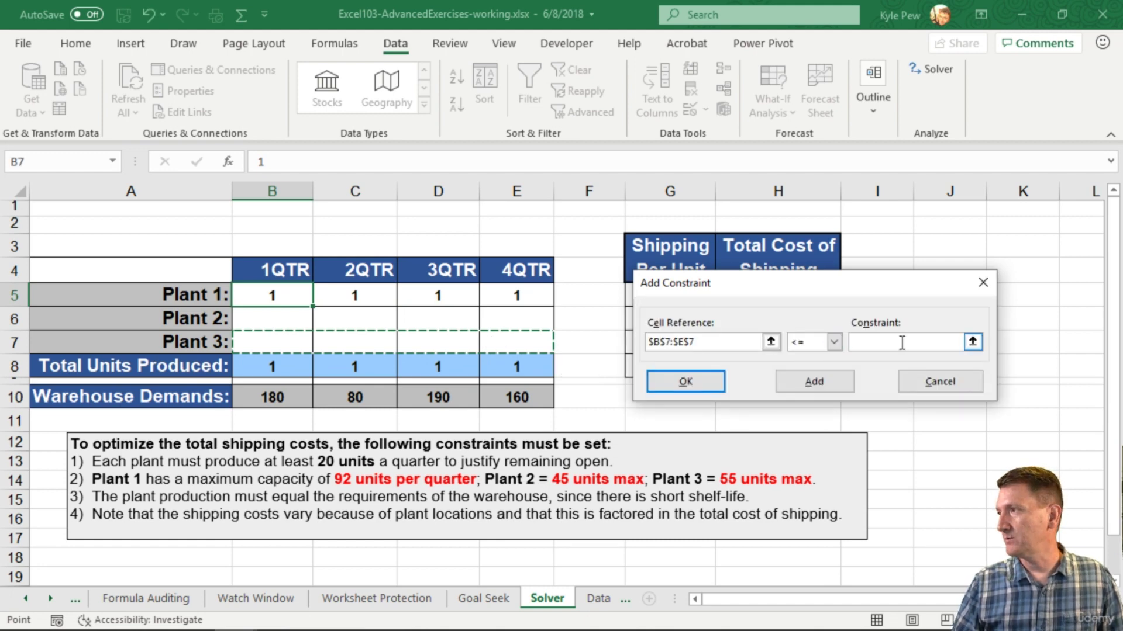
pyautogui.click(902, 343)
pyautogui.write('55')
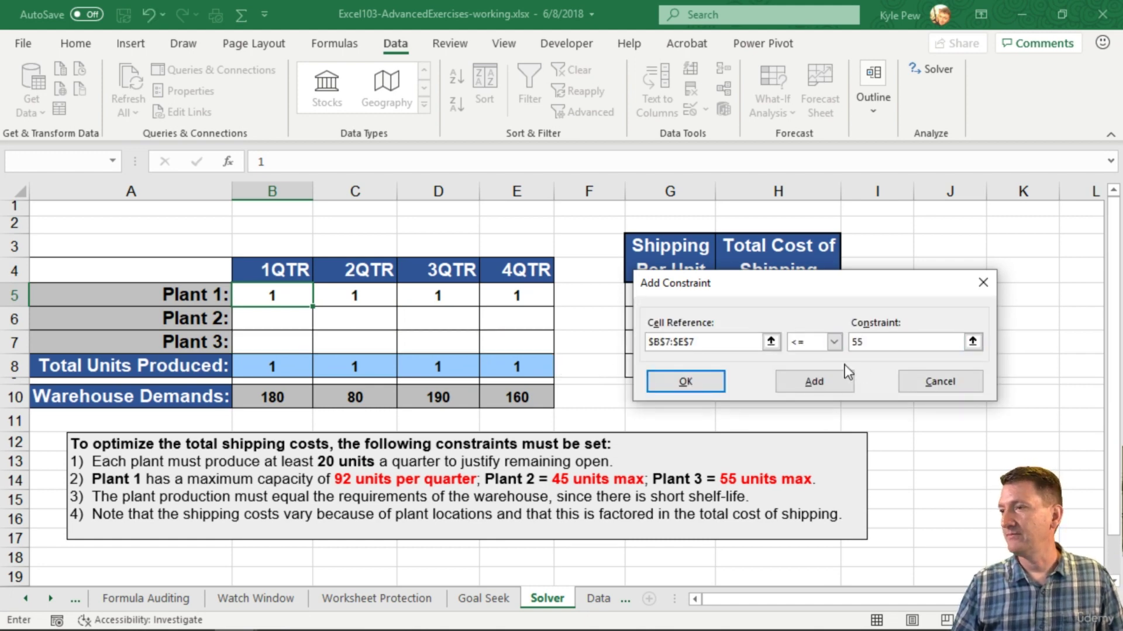
pyautogui.click(815, 383)
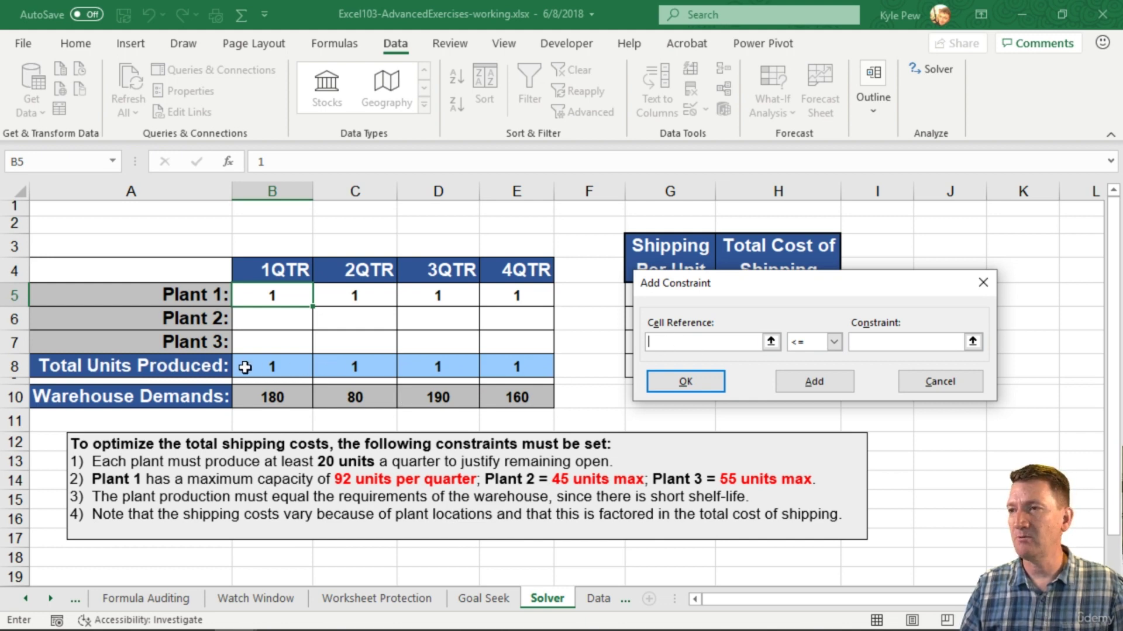
# Step: Add a Solver constraint making total units produced, B8:E8, equal to the warehouse demands, B10:E10, and return to the Solver parameters
pyautogui.moveTo(245, 367); pyautogui.dragTo(507, 368)
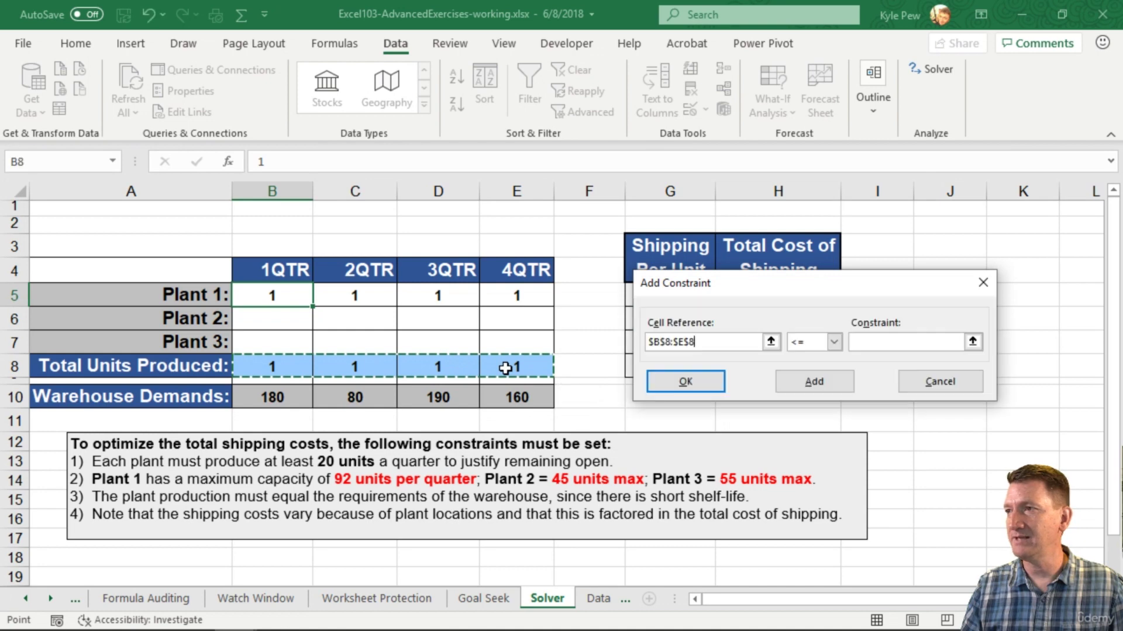
pyautogui.click(833, 346)
pyautogui.click(810, 368)
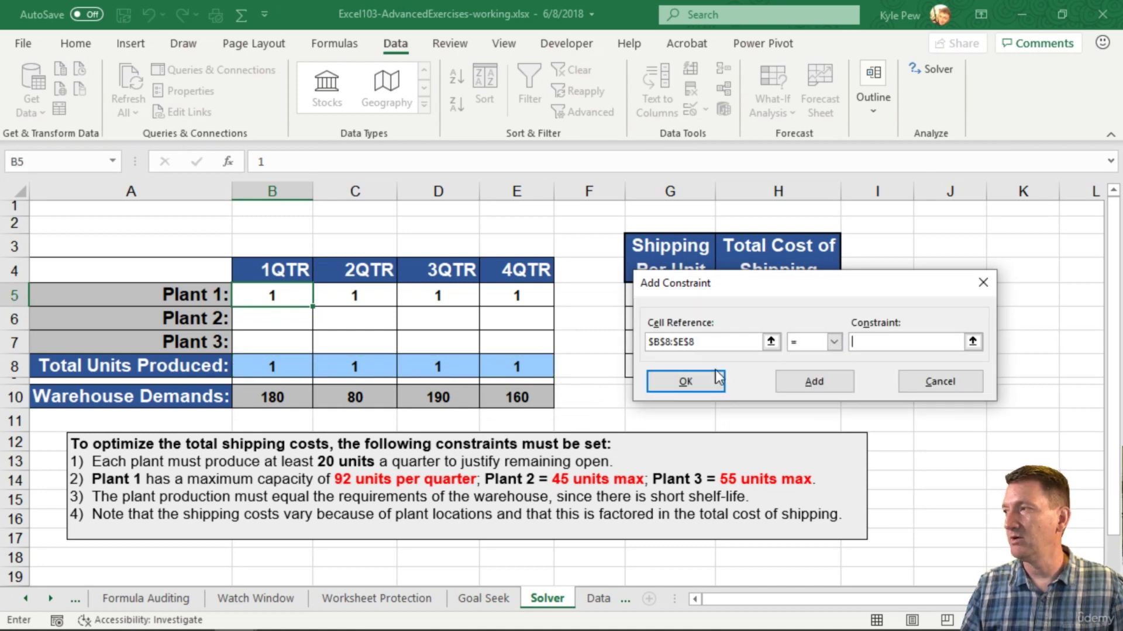
pyautogui.moveTo(272, 399); pyautogui.dragTo(505, 402)
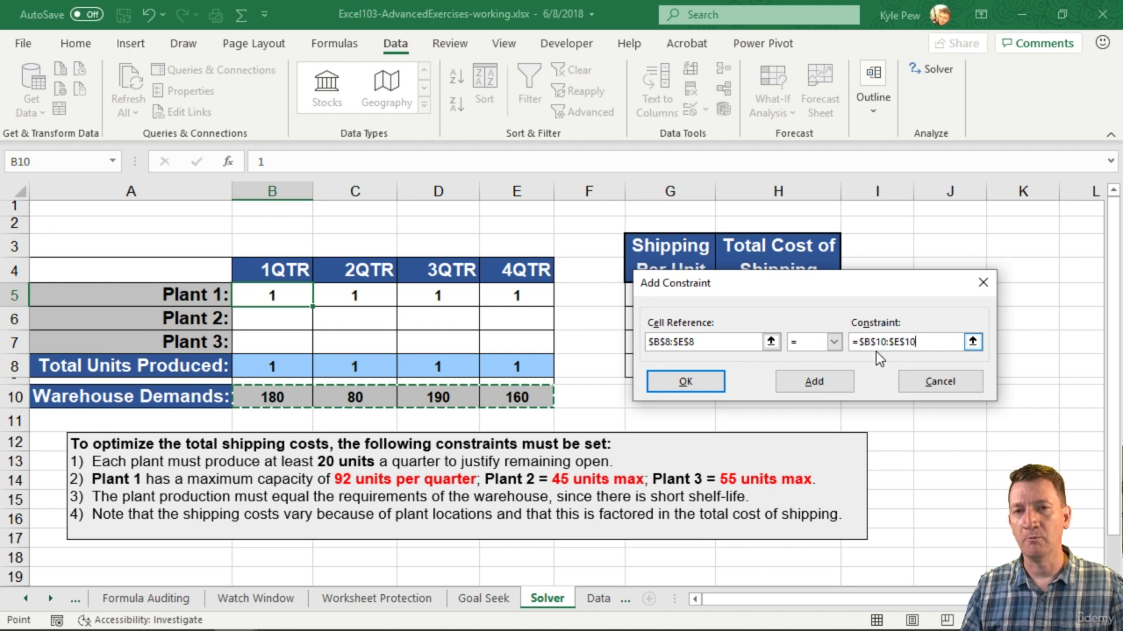
pyautogui.click(815, 381)
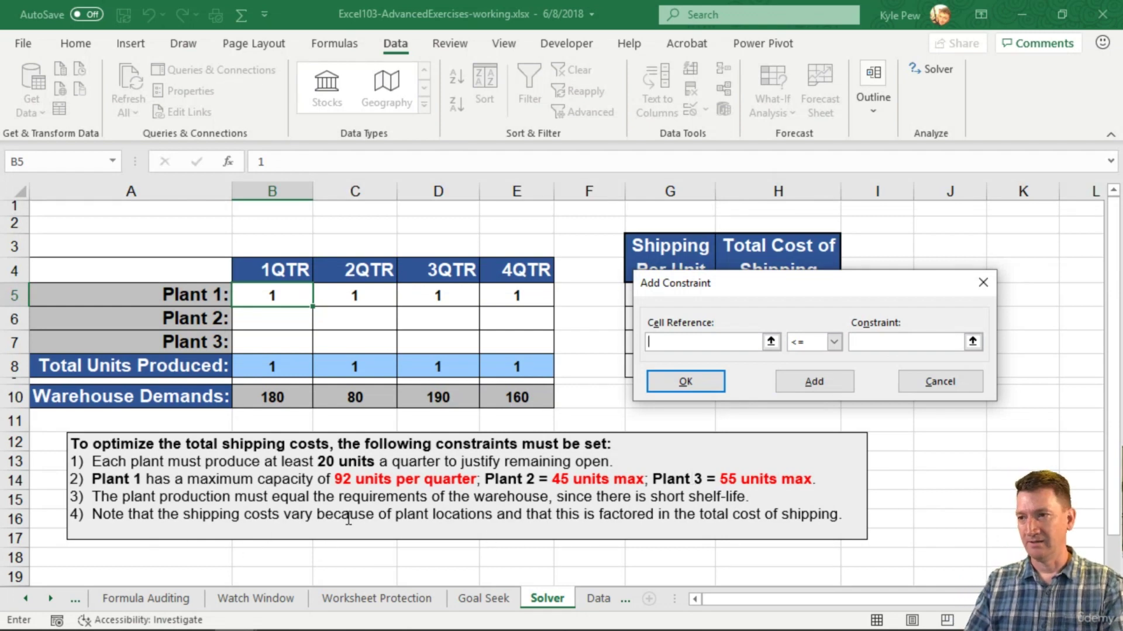
pyautogui.moveTo(758, 285); pyautogui.dragTo(769, 371)
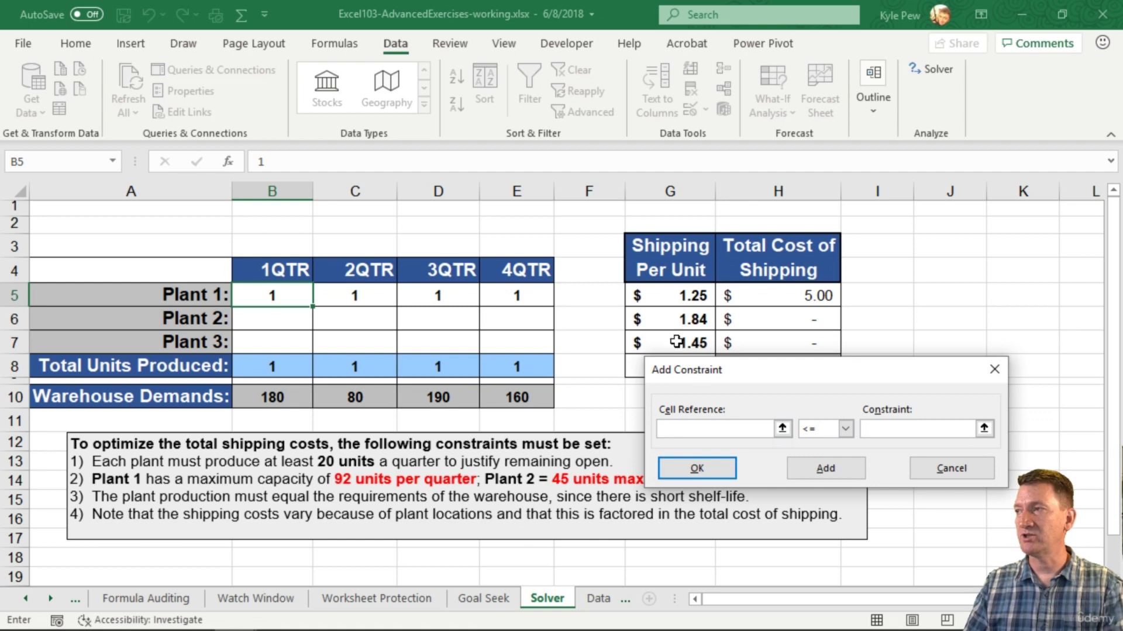
pyautogui.moveTo(748, 381); pyautogui.dragTo(723, 305)
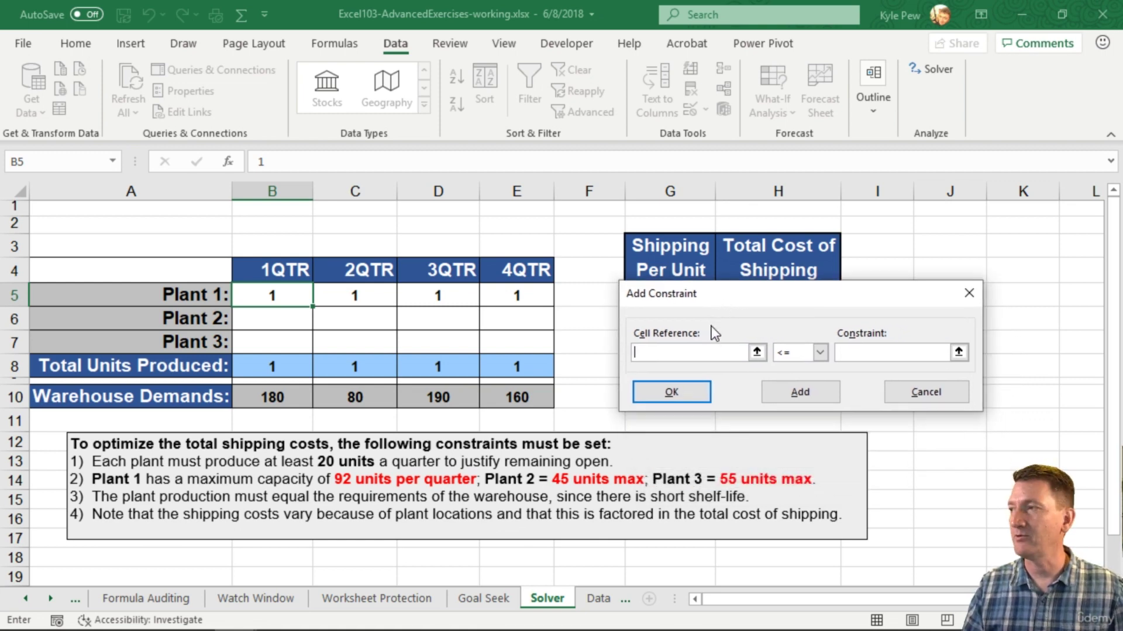
pyautogui.click(688, 396)
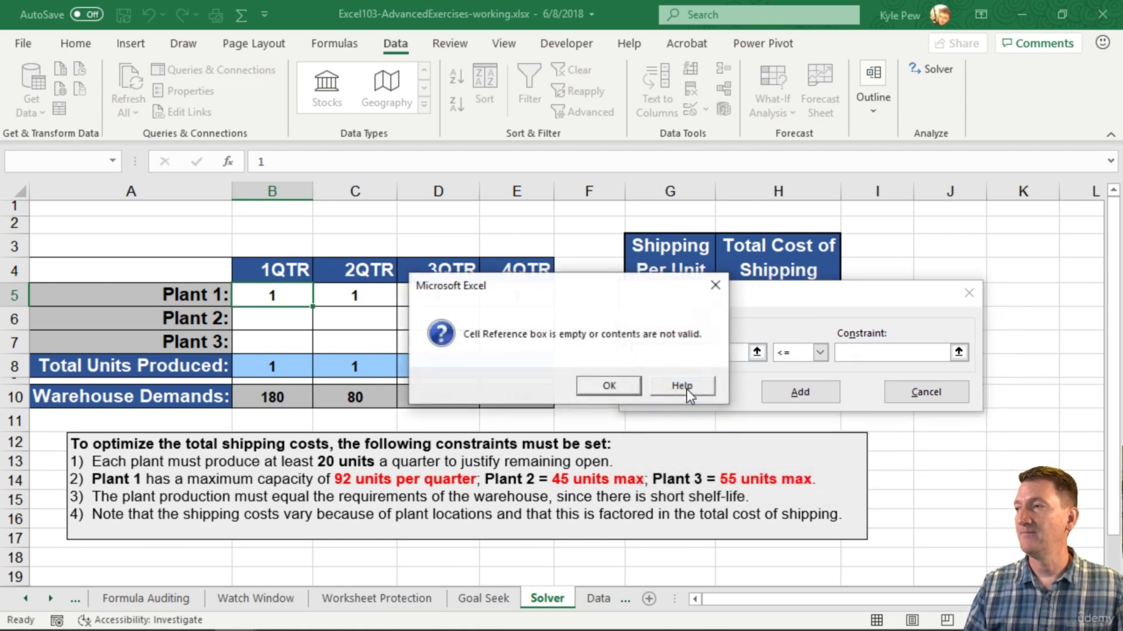
pyautogui.click(623, 389)
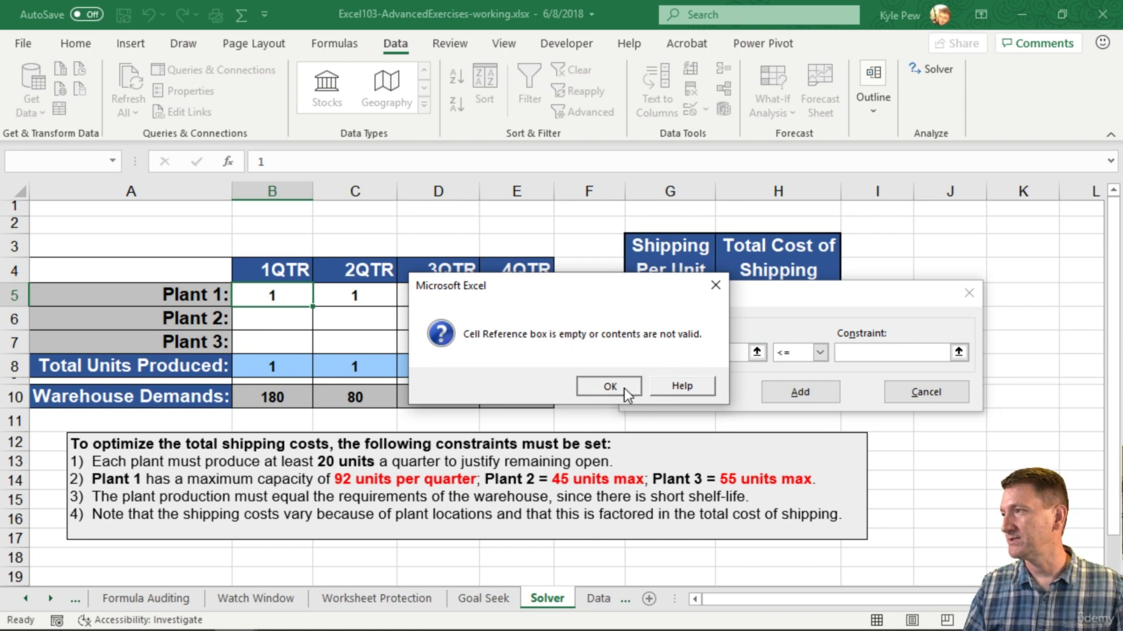
pyautogui.click(927, 395)
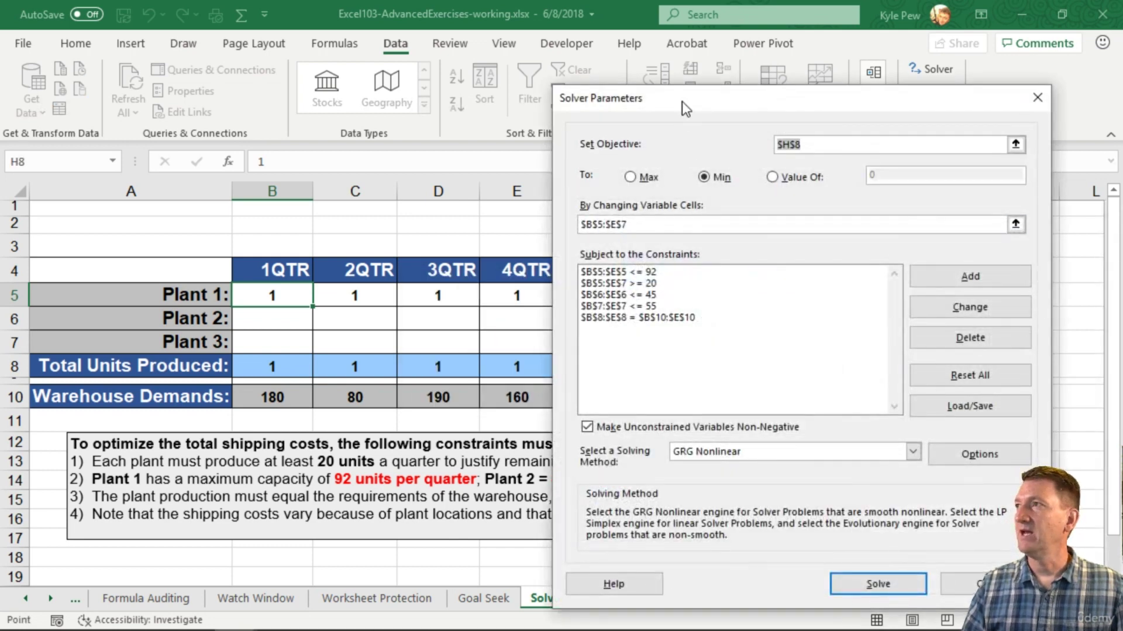
# Step: Run Solver with the GRG Nonlinear method to minimize the total shipping cost in H8
pyautogui.moveTo(682, 101); pyautogui.dragTo(517, 73)
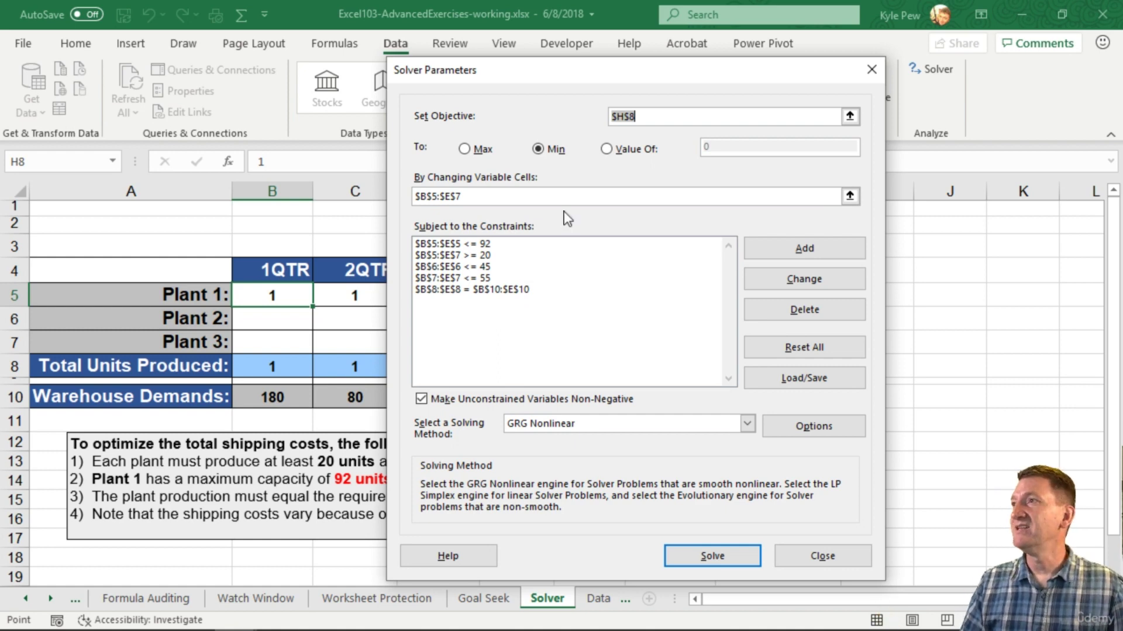
pyautogui.moveTo(663, 72); pyautogui.dragTo(470, 55)
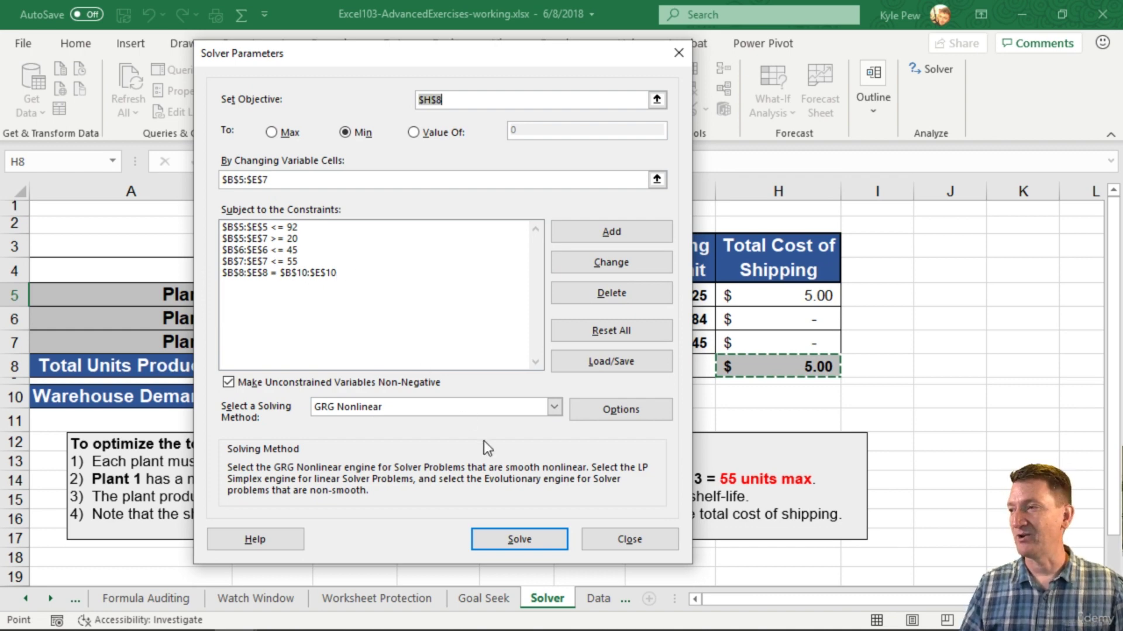
pyautogui.click(513, 546)
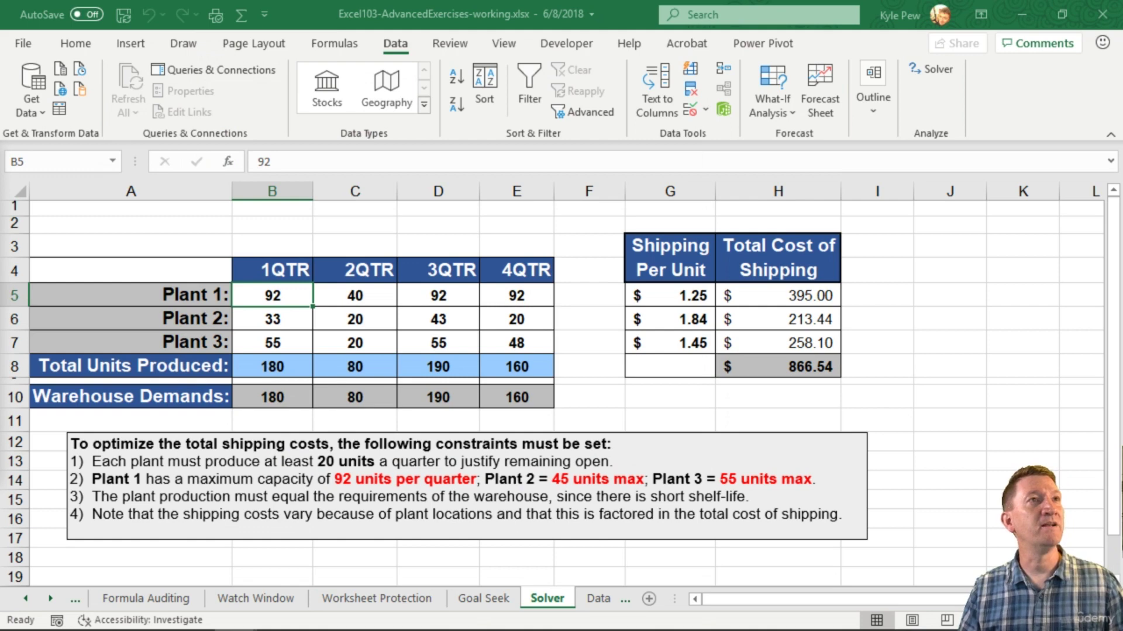
# Step: Check the solved production and shipping figures, keep the Solver solution, and select the total shipping cost cell H8
pyautogui.moveTo(213, 221); pyautogui.dragTo(430, 159)
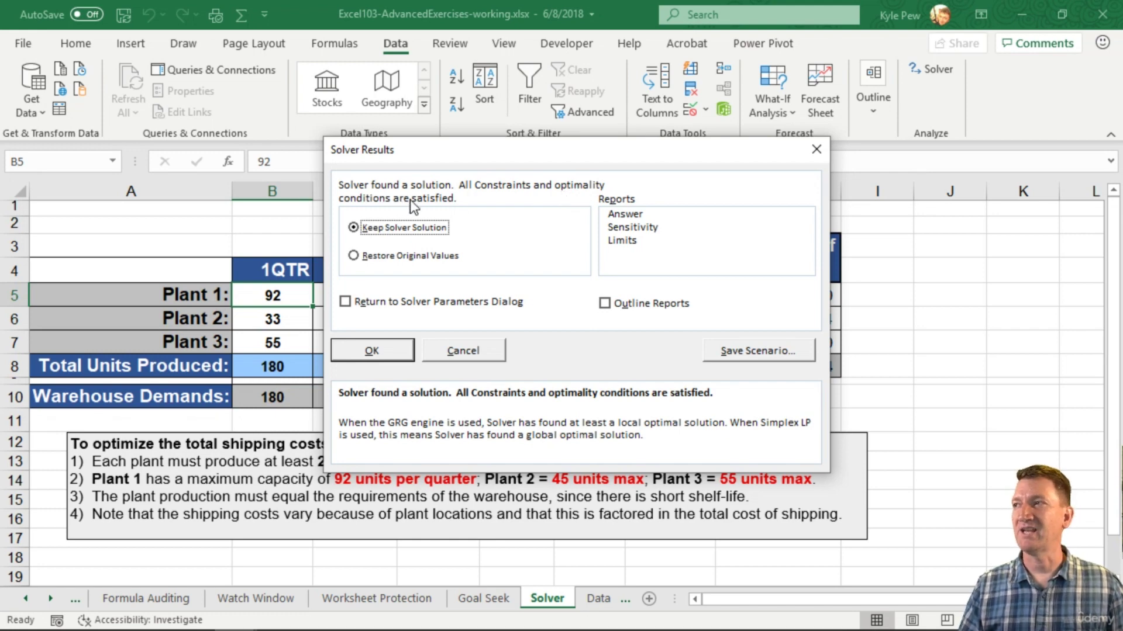
pyautogui.moveTo(405, 155); pyautogui.dragTo(745, 455)
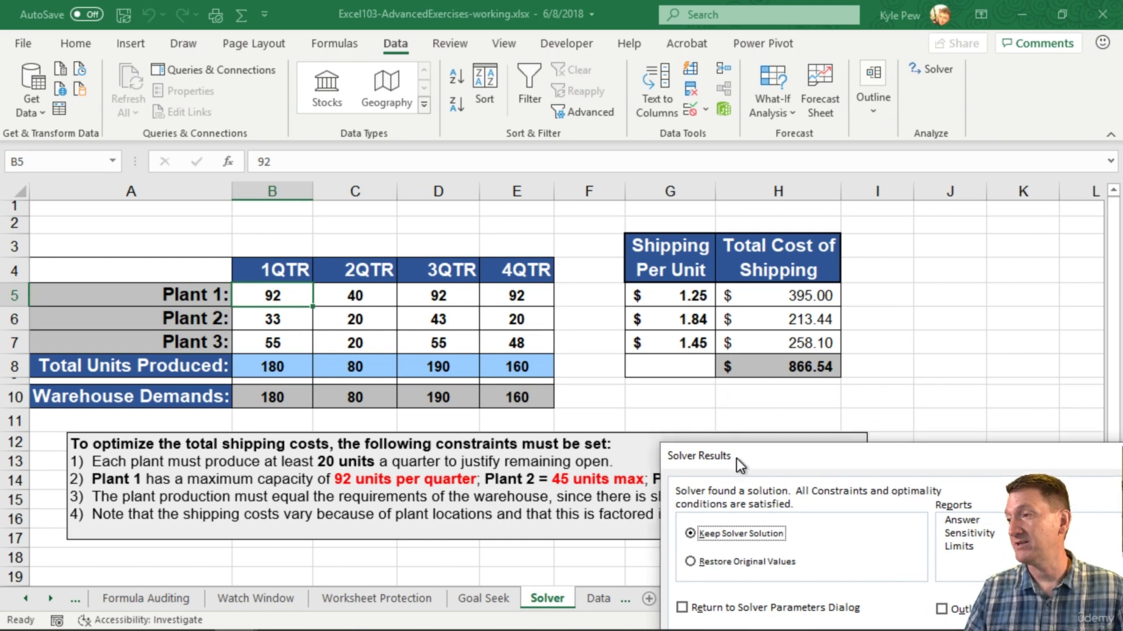
pyautogui.moveTo(738, 452); pyautogui.dragTo(708, 527)
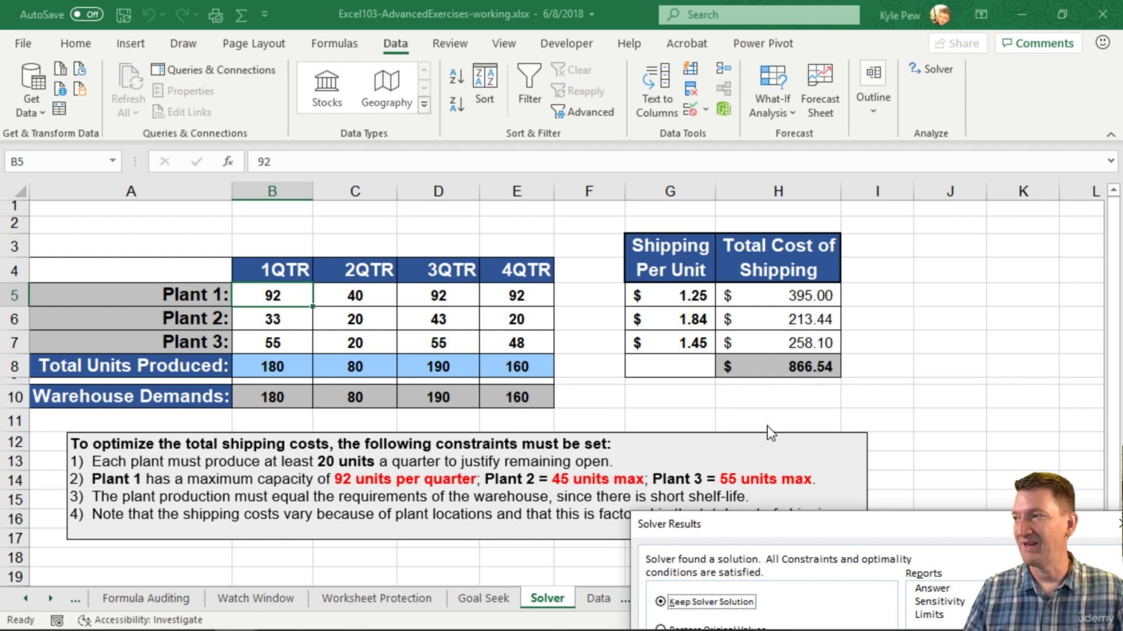
pyautogui.moveTo(746, 528); pyautogui.dragTo(597, 170)
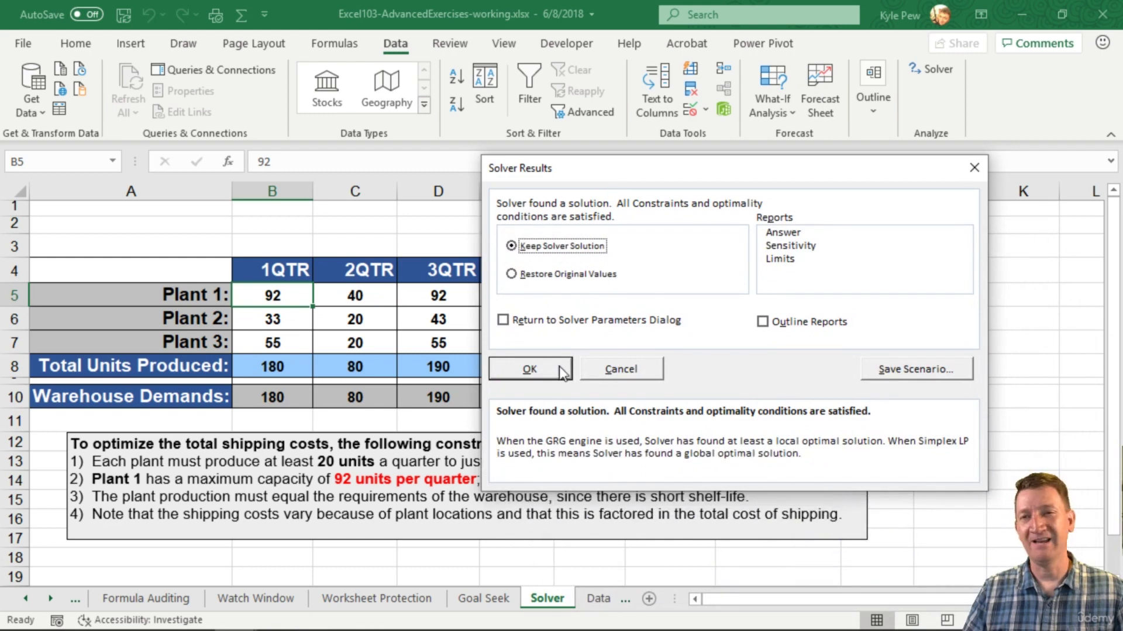
pyautogui.click(520, 371)
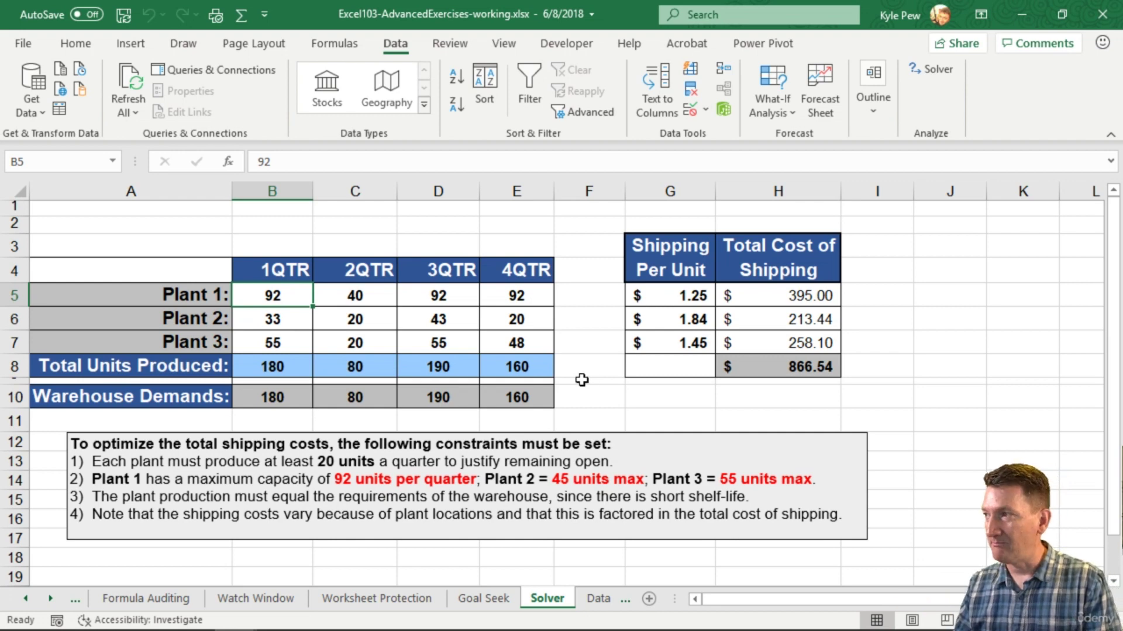
pyautogui.click(783, 367)
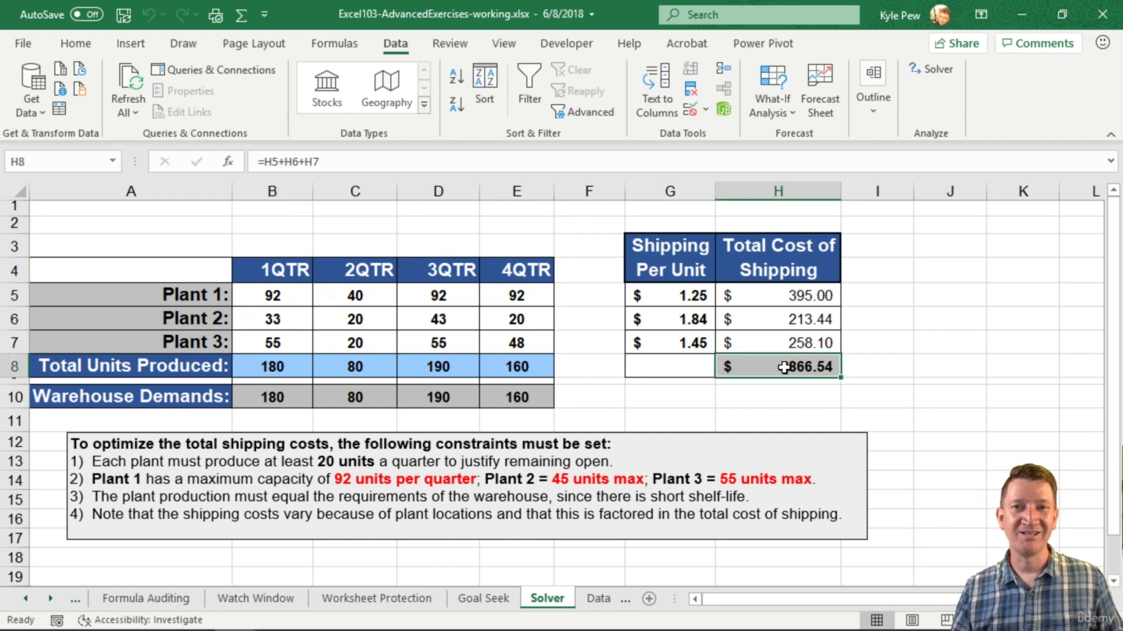